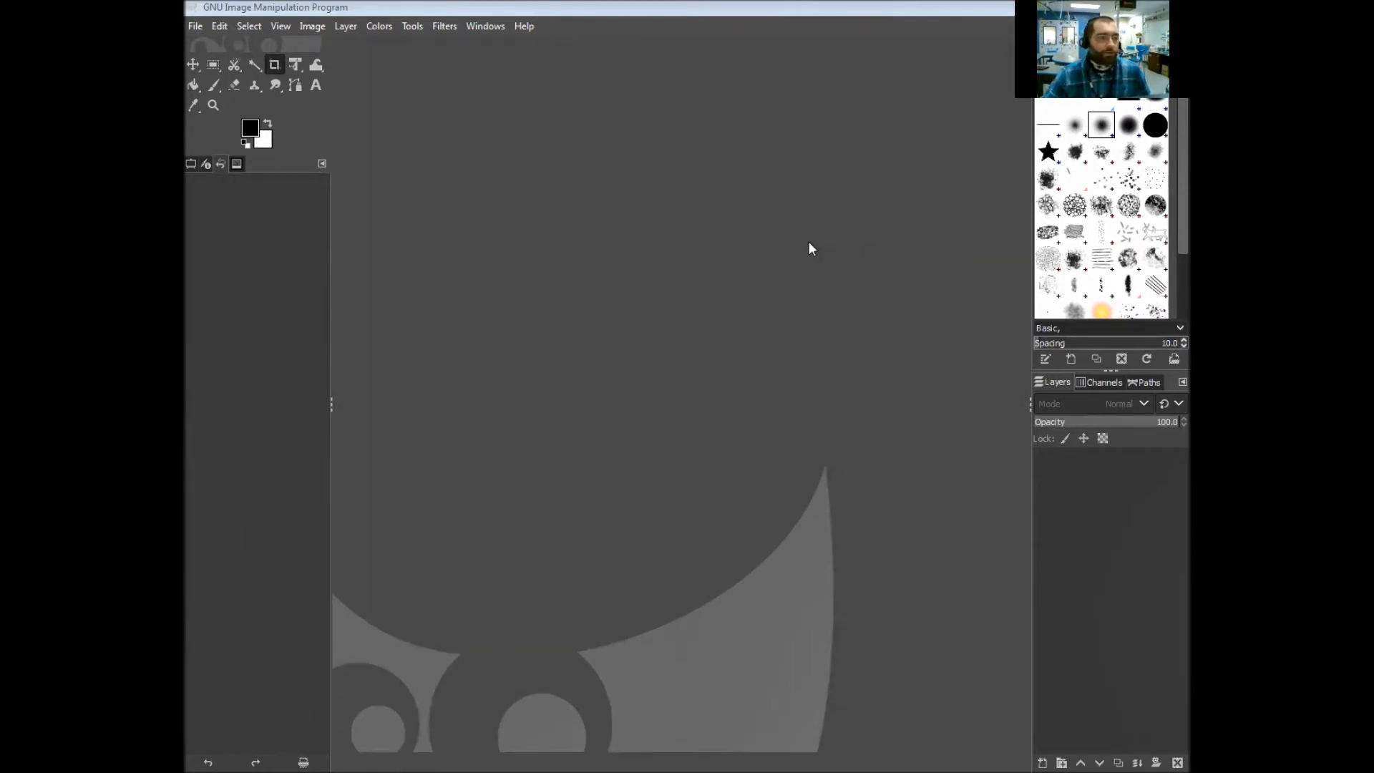
- Open the photo 20210801_153625.jpg from the Photos (2) folder and convert it to the built-in sRGB color profile
{"action": "left_click", "coordinate": [195, 26]}
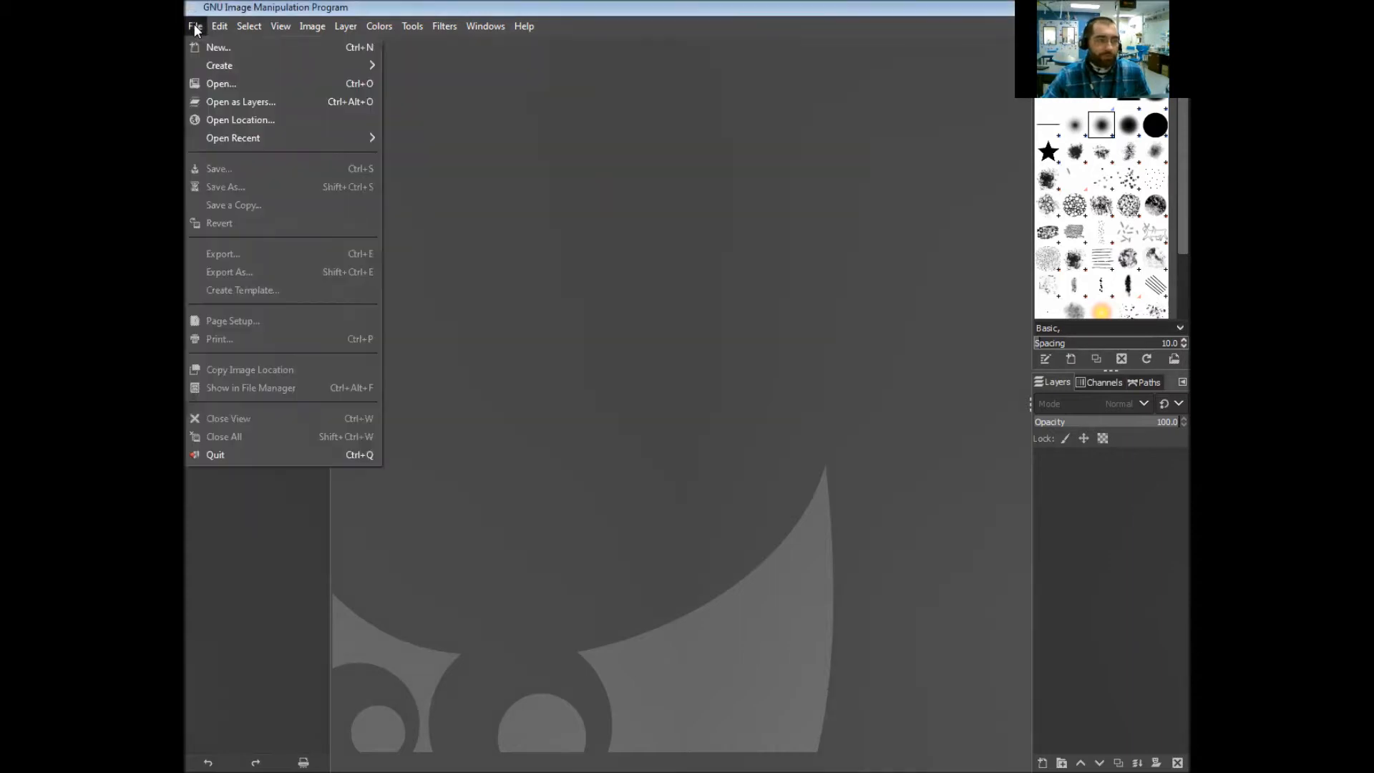
{"action": "left_click", "coordinate": [250, 84]}
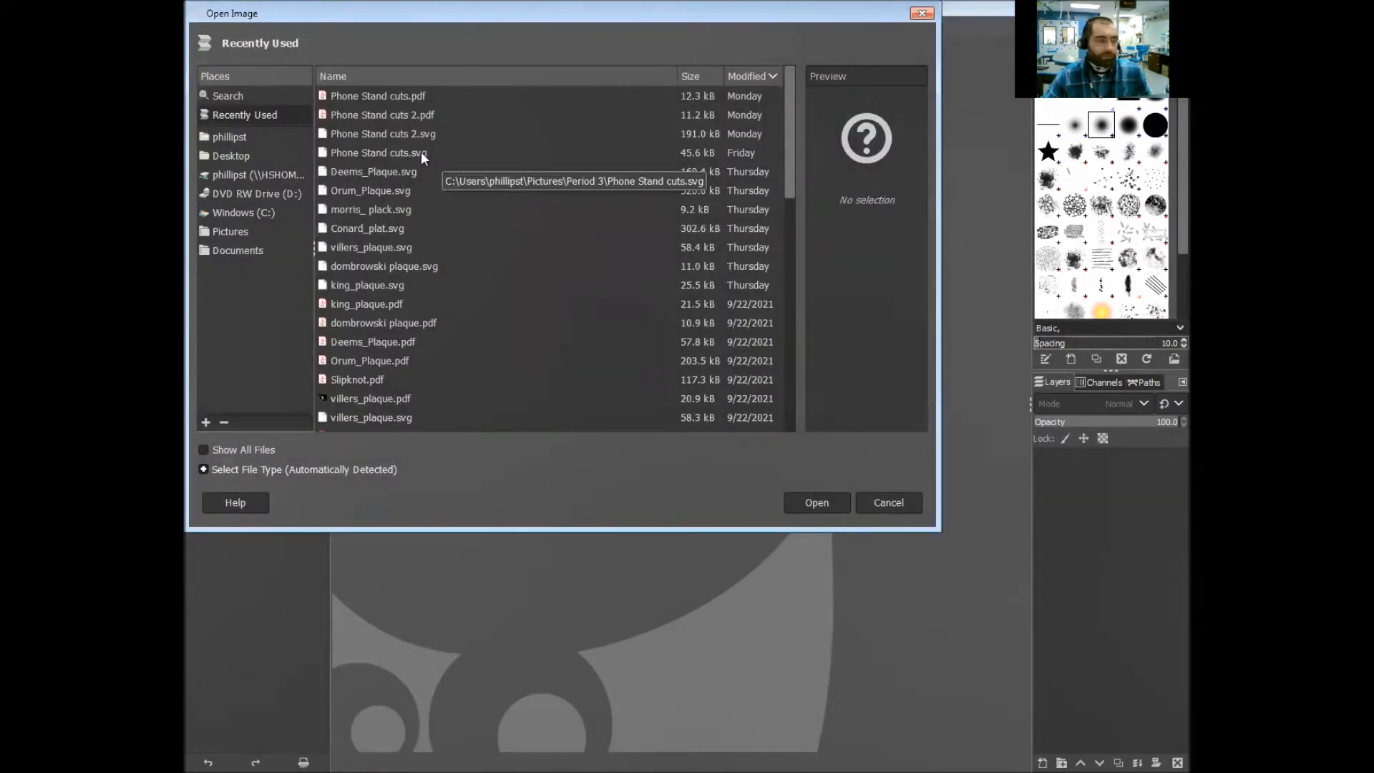
{"action": "left_click", "coordinate": [246, 178]}
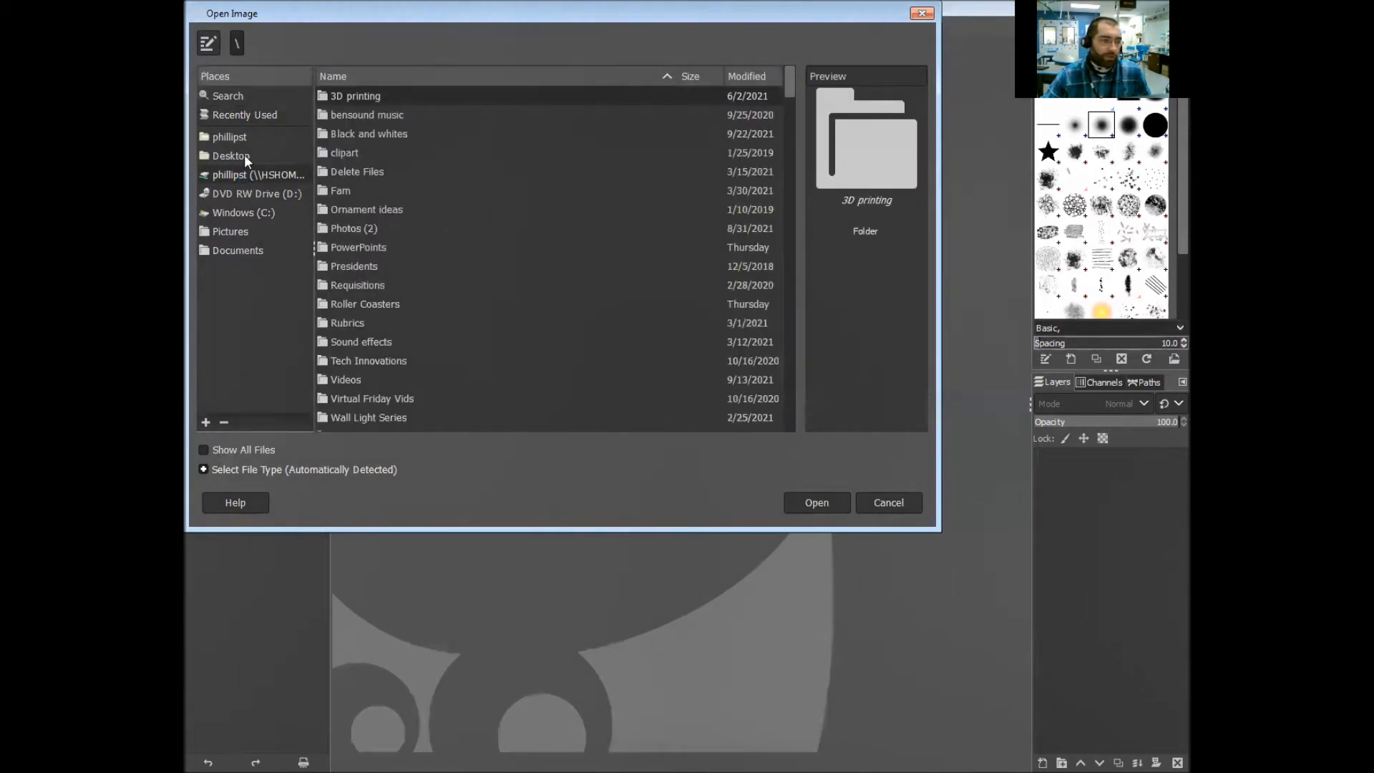
{"action": "double_click", "coordinate": [375, 228]}
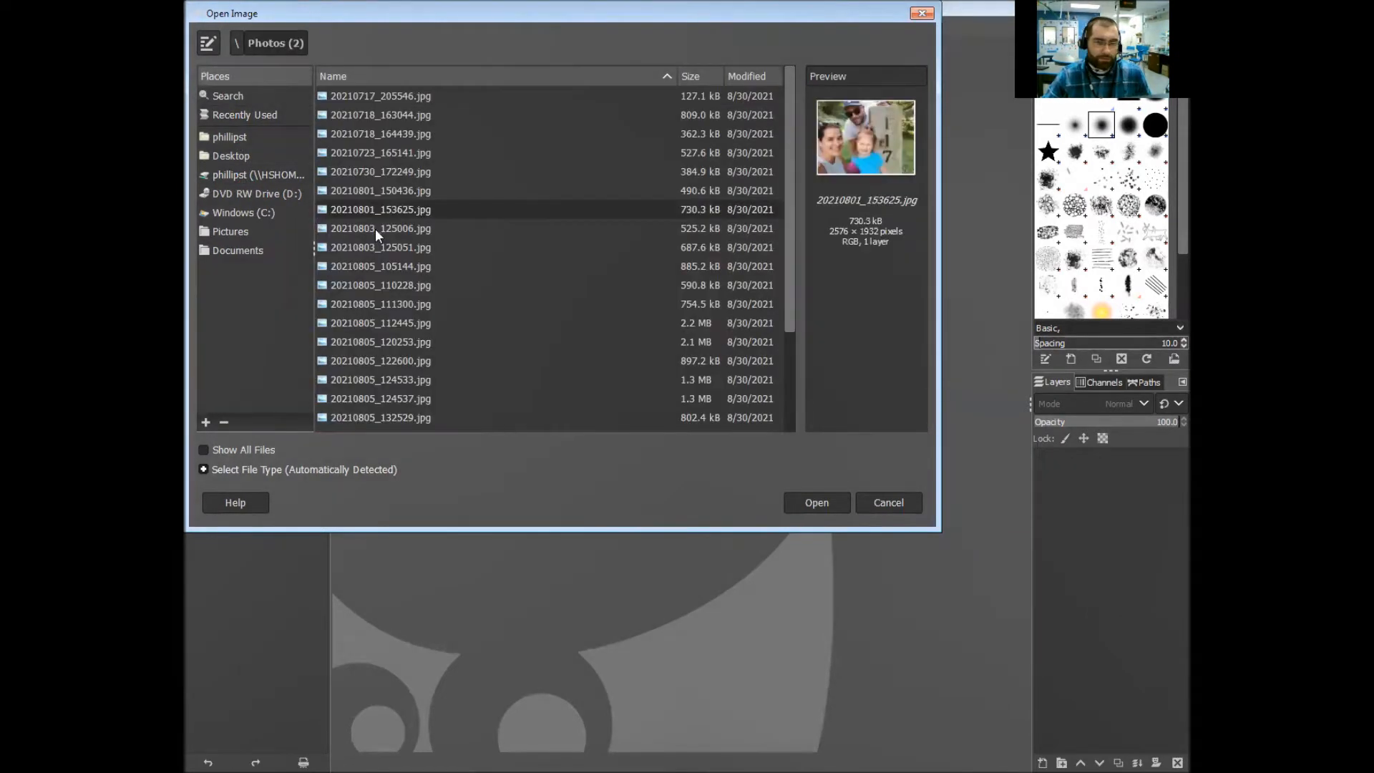
{"action": "left_click", "coordinate": [812, 502]}
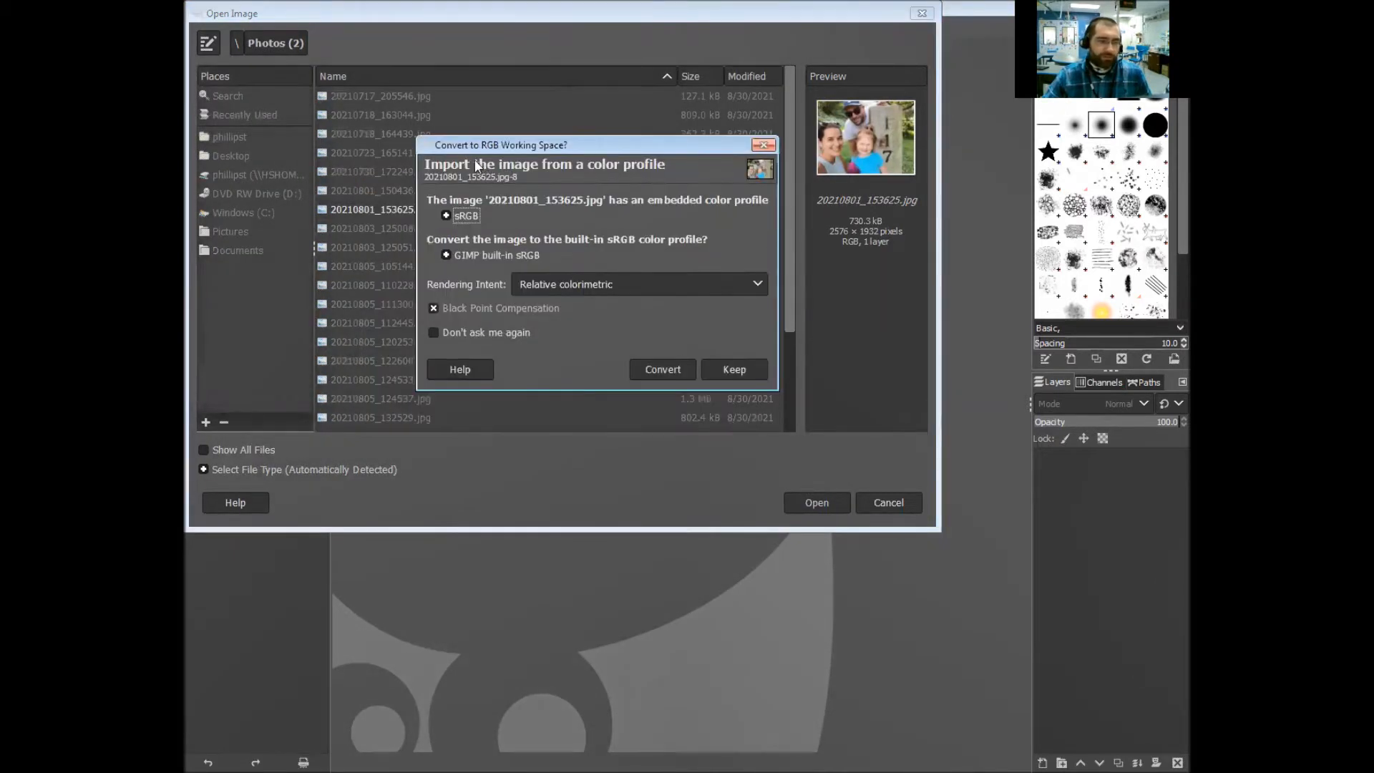
{"action": "left_click", "coordinate": [660, 368]}
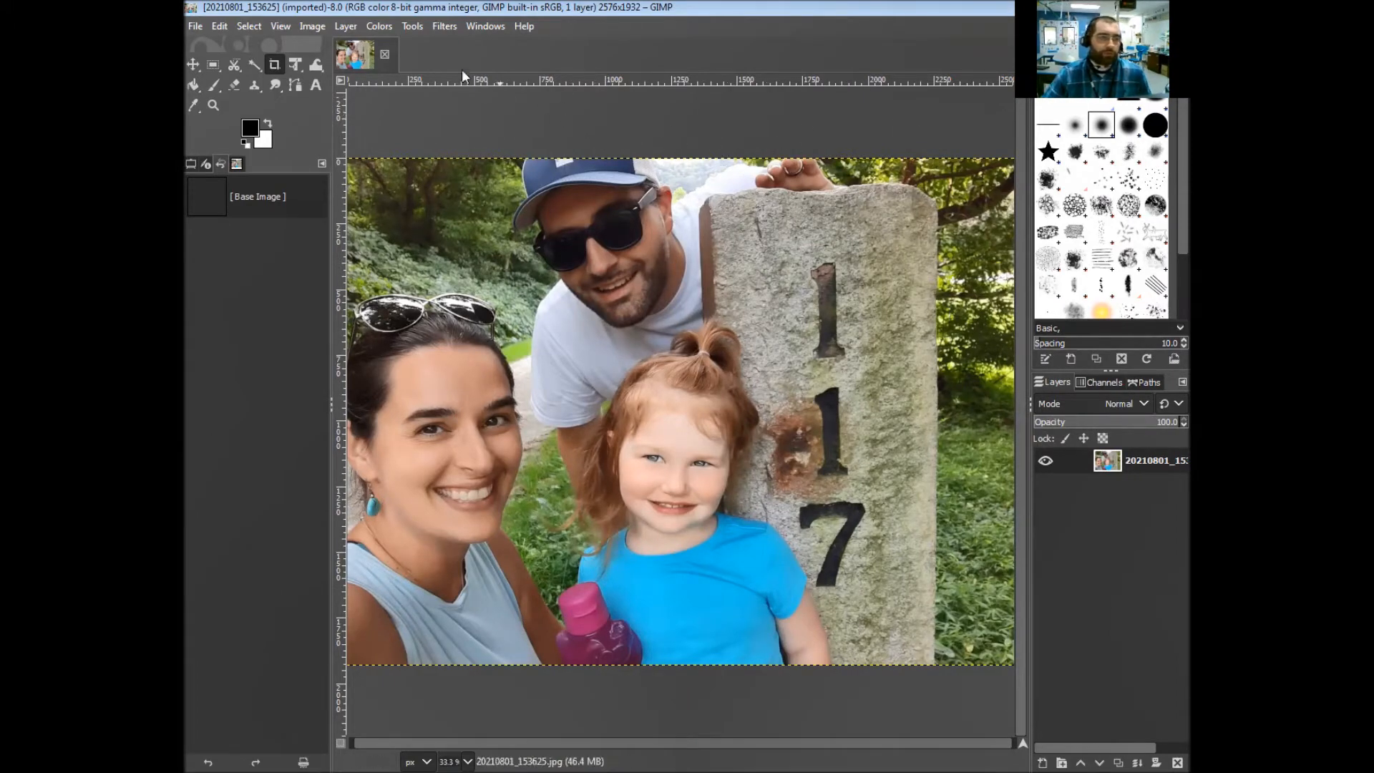
- Duplicate the photo layer and select the upper copy
{"action": "left_click", "coordinate": [347, 28]}
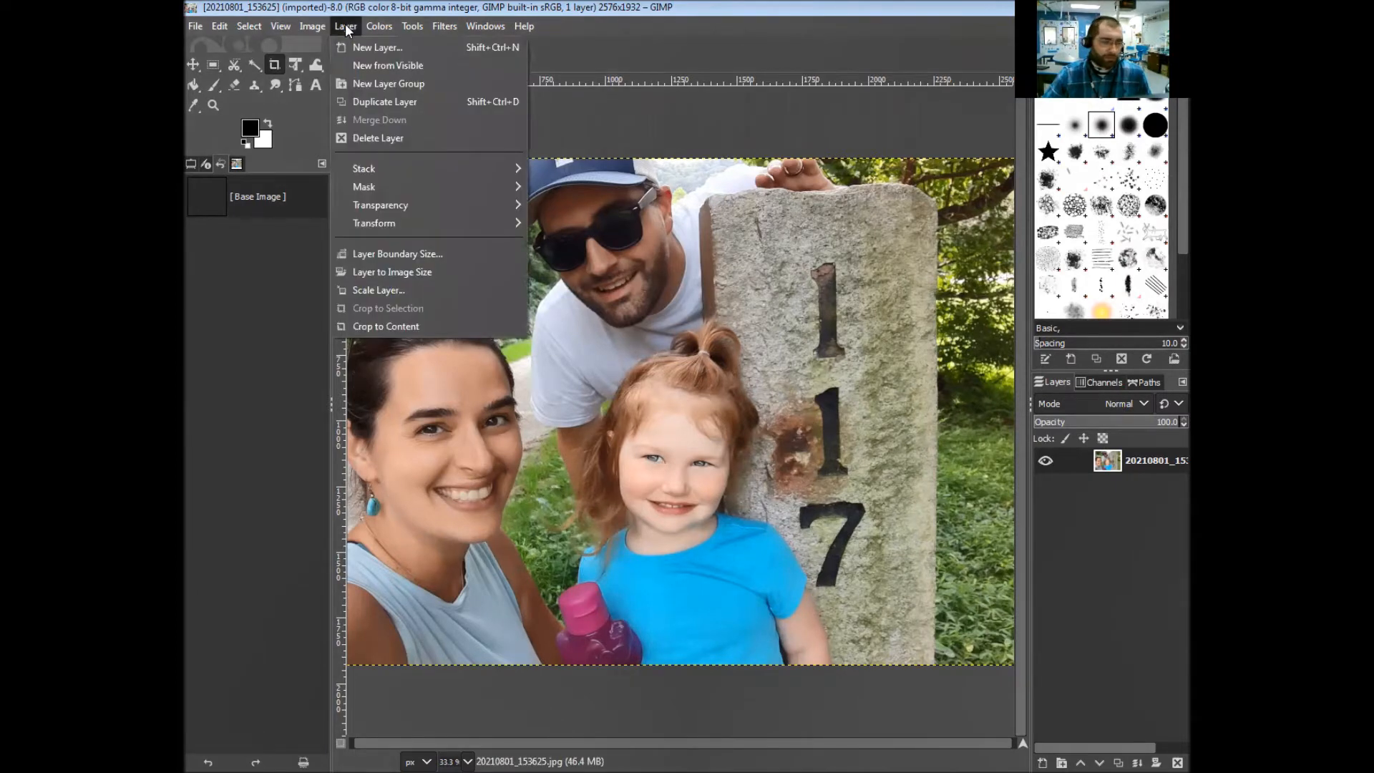
{"action": "left_click", "coordinate": [432, 101]}
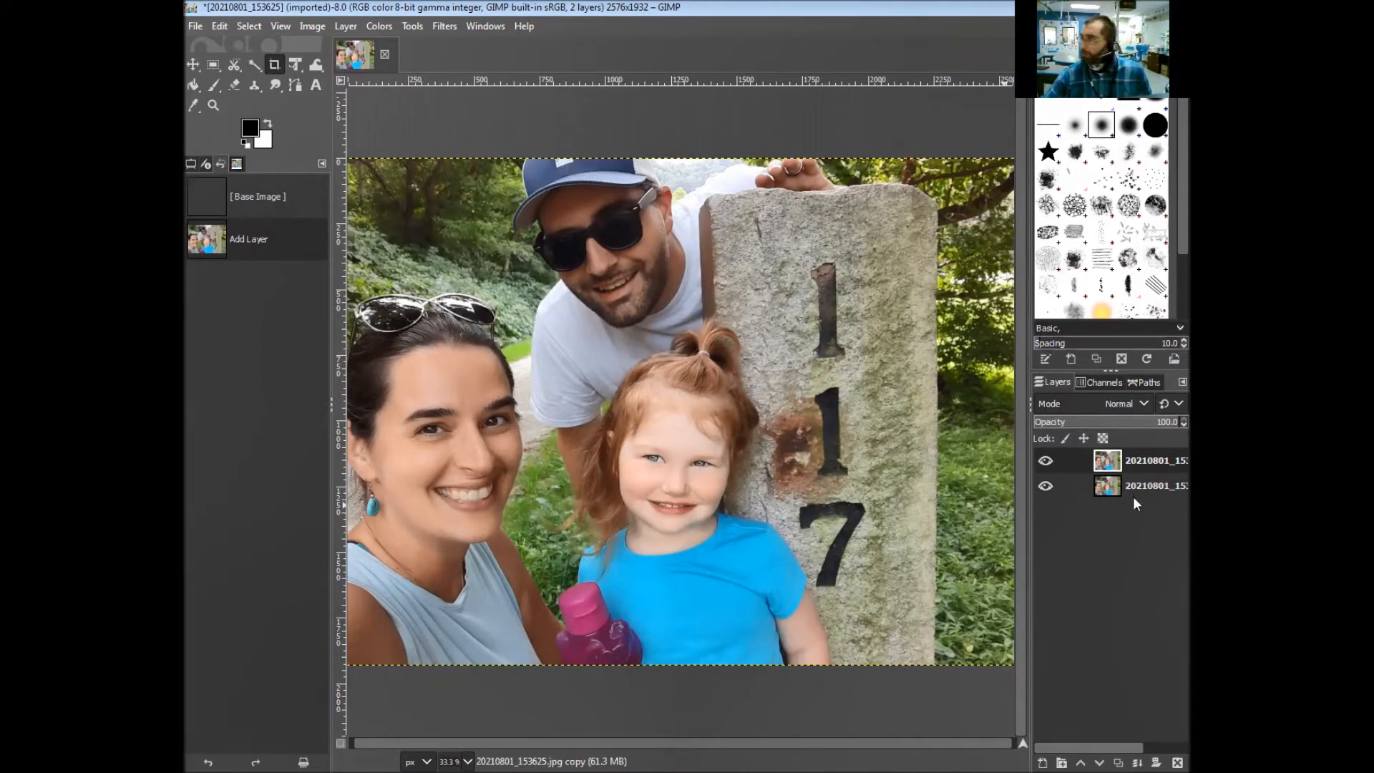
{"action": "left_click", "coordinate": [1131, 456]}
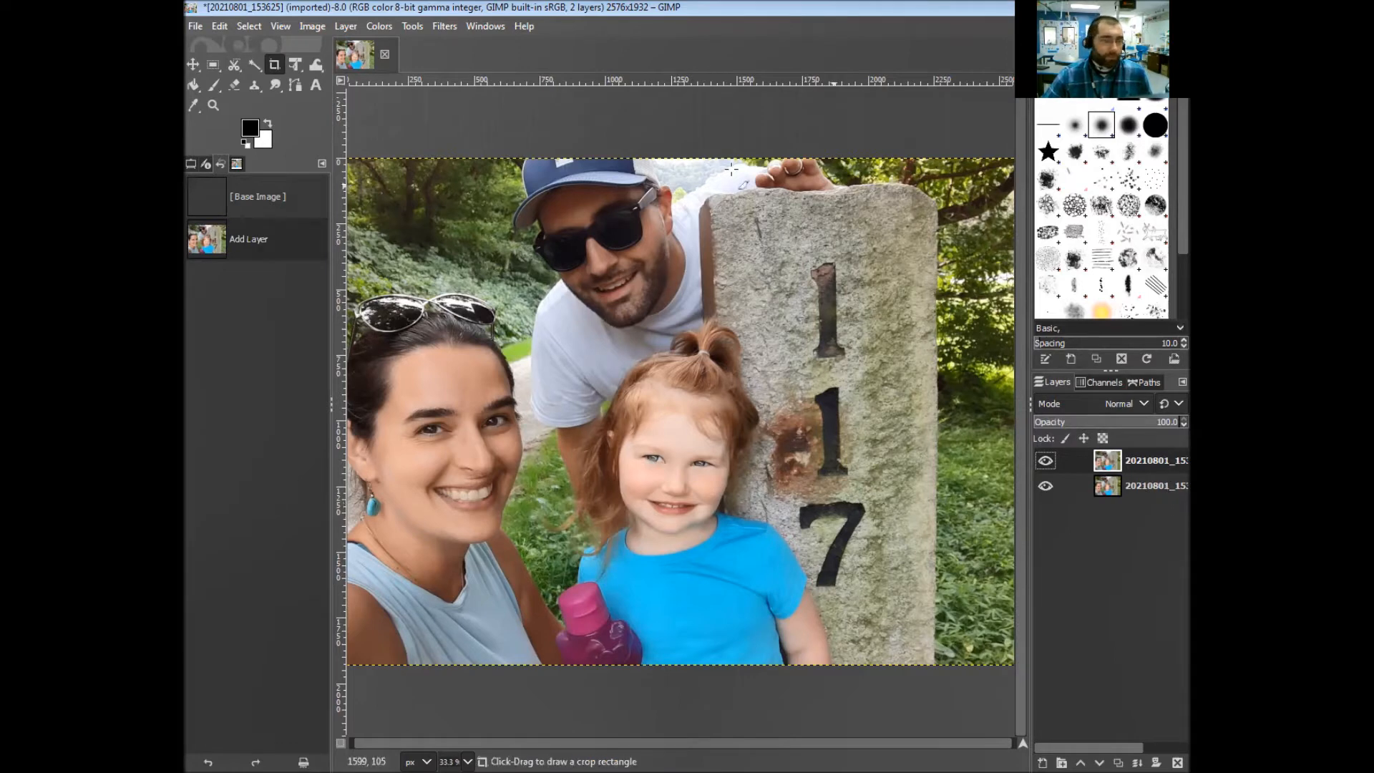
- Invert the colors of the duplicated layer and set its layer mode to Dodge
{"action": "left_click", "coordinate": [381, 27]}
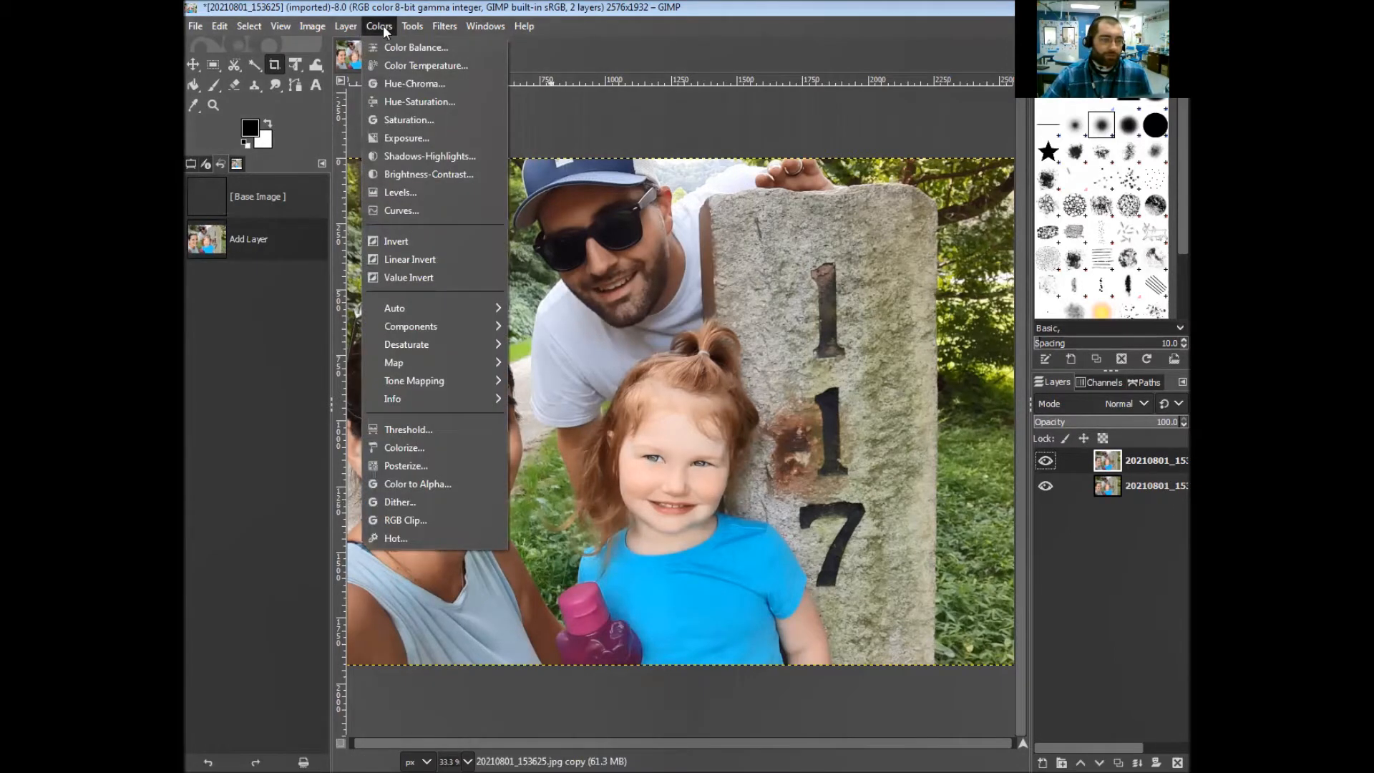
{"action": "left_click", "coordinate": [423, 240]}
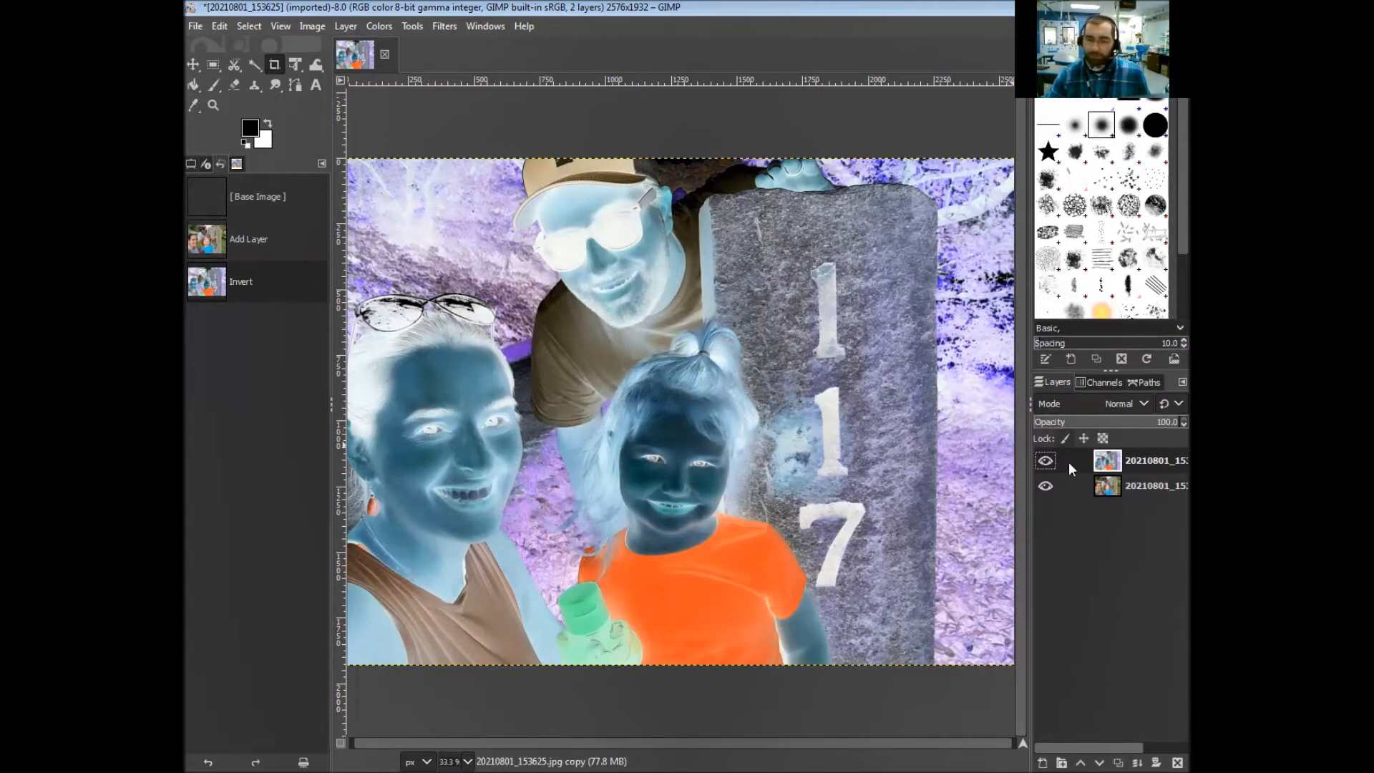
{"action": "left_click", "coordinate": [1143, 404]}
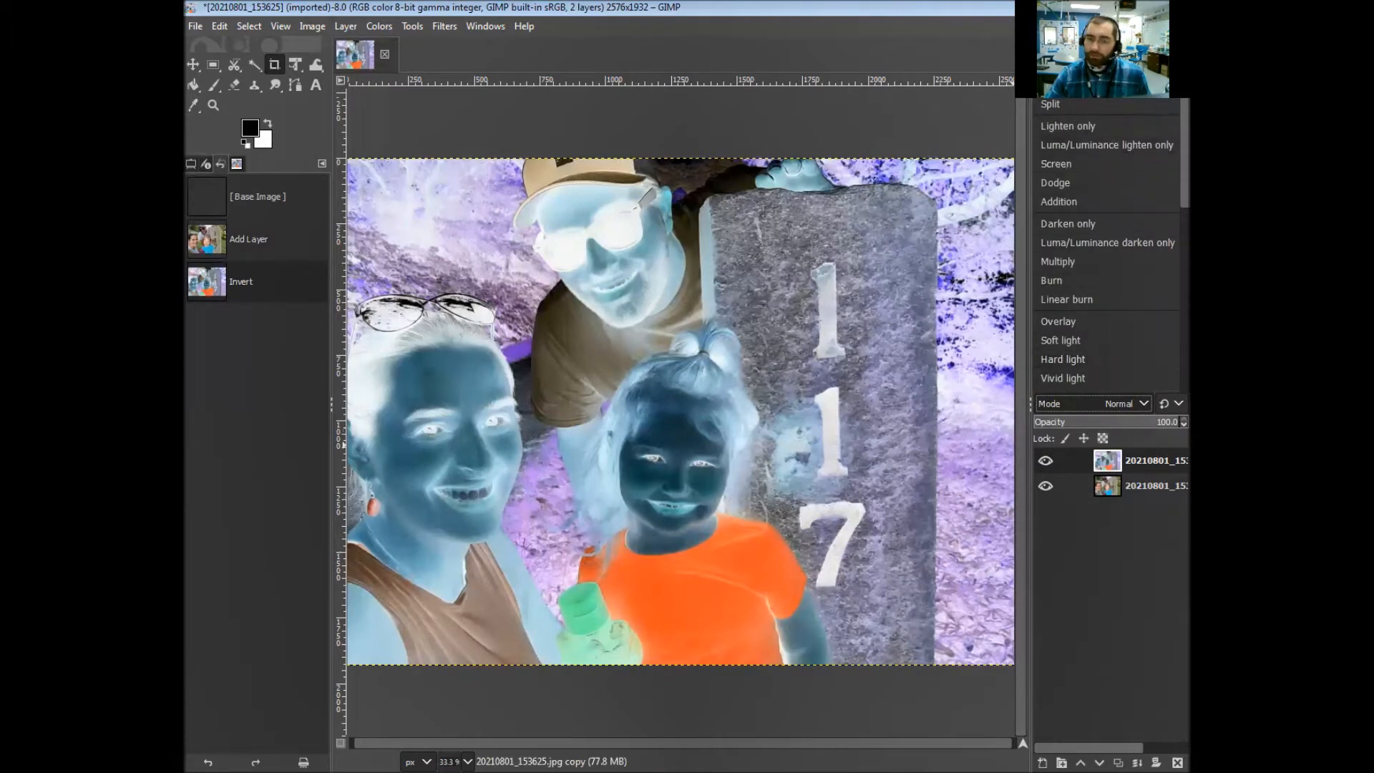
{"action": "left_click", "coordinate": [1087, 183]}
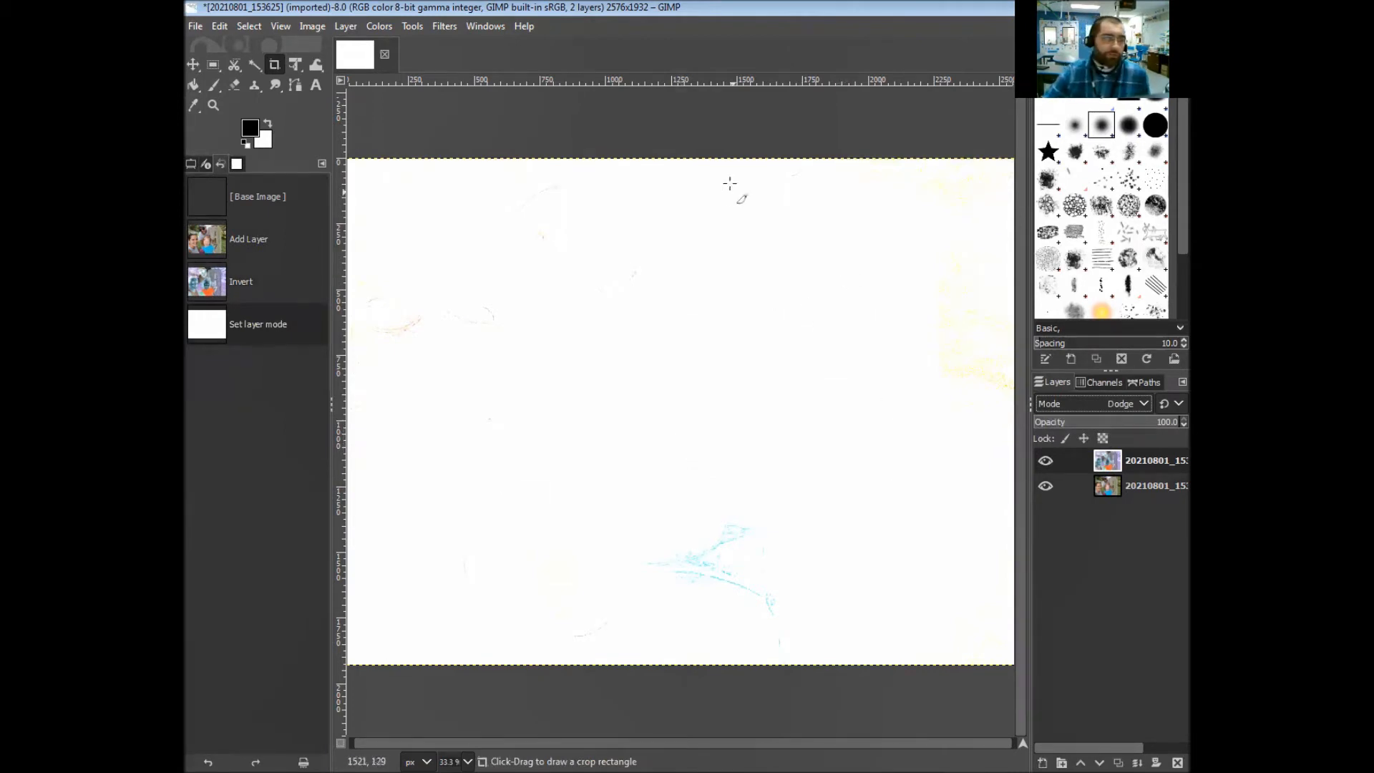
- Start a Gaussian Blur on the inverted layer and compare the preview with the unblurred image using Split view
{"action": "left_click", "coordinate": [444, 28]}
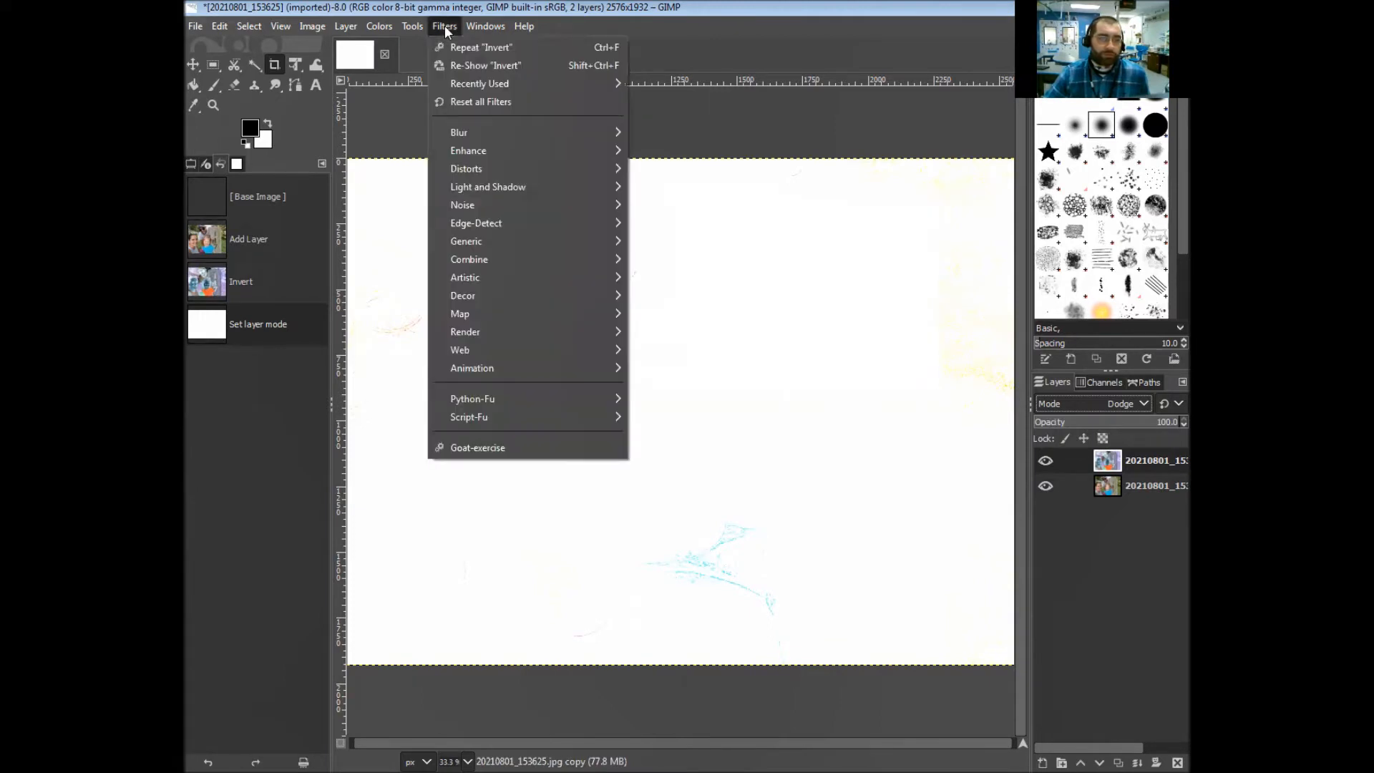
{"action": "mouse_move", "coordinate": [503, 137]}
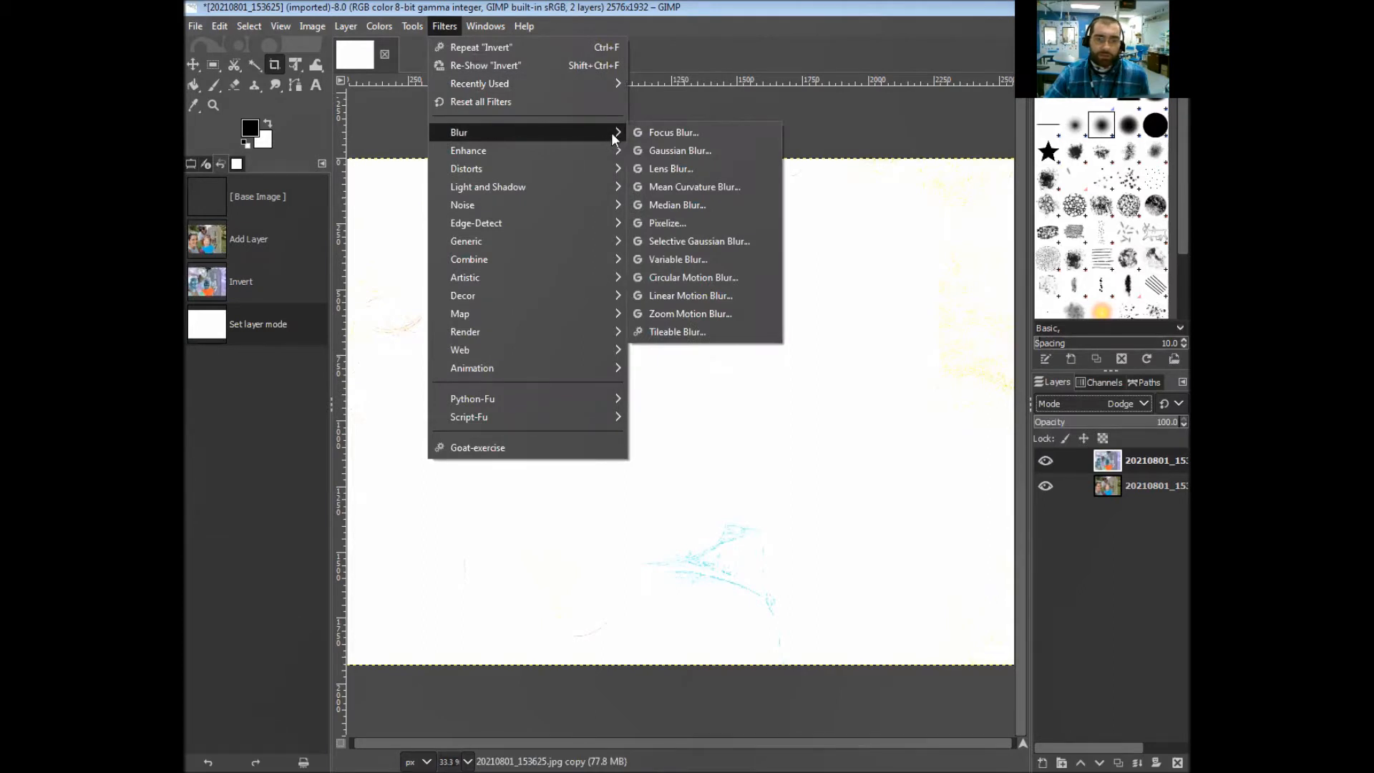
{"action": "left_click", "coordinate": [728, 151]}
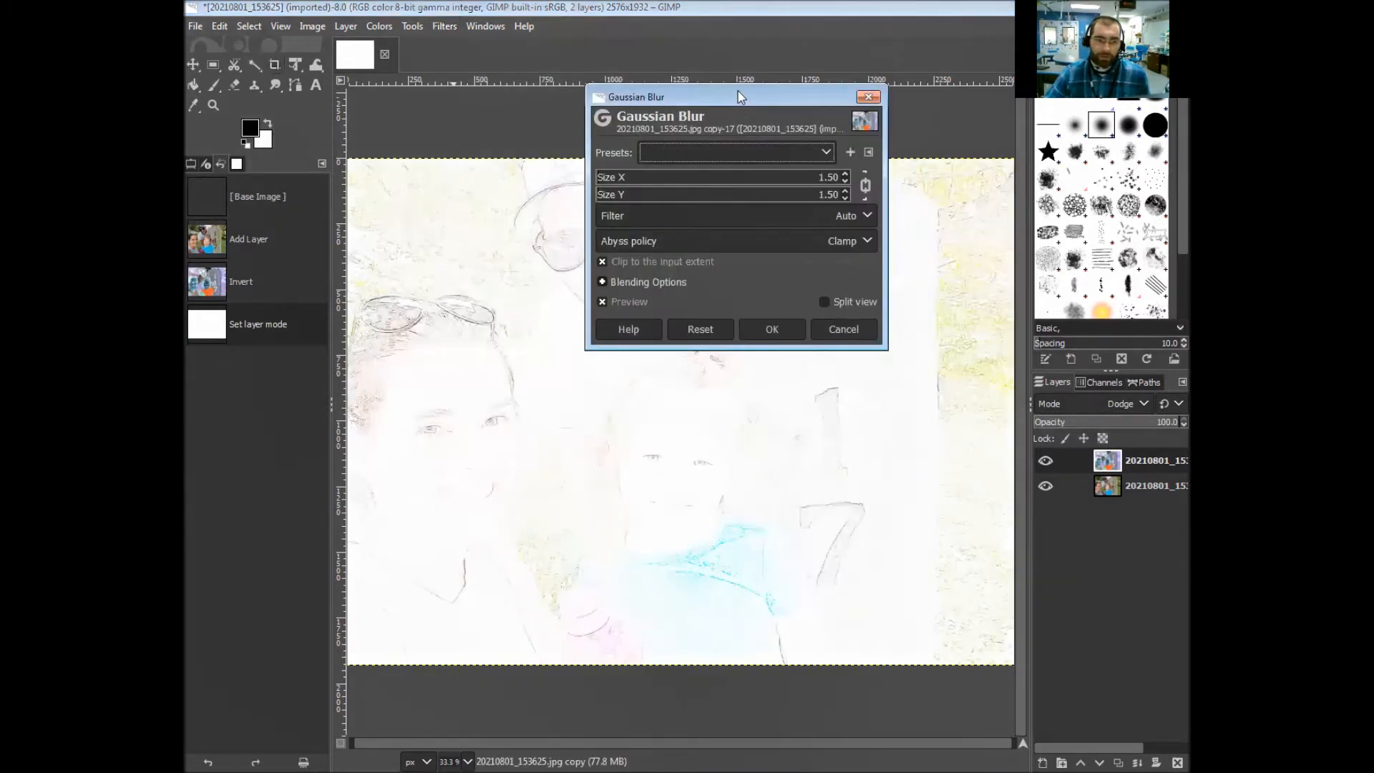
{"action": "left_click_drag", "start_coordinate": [737, 92], "coordinate": [334, 8]}
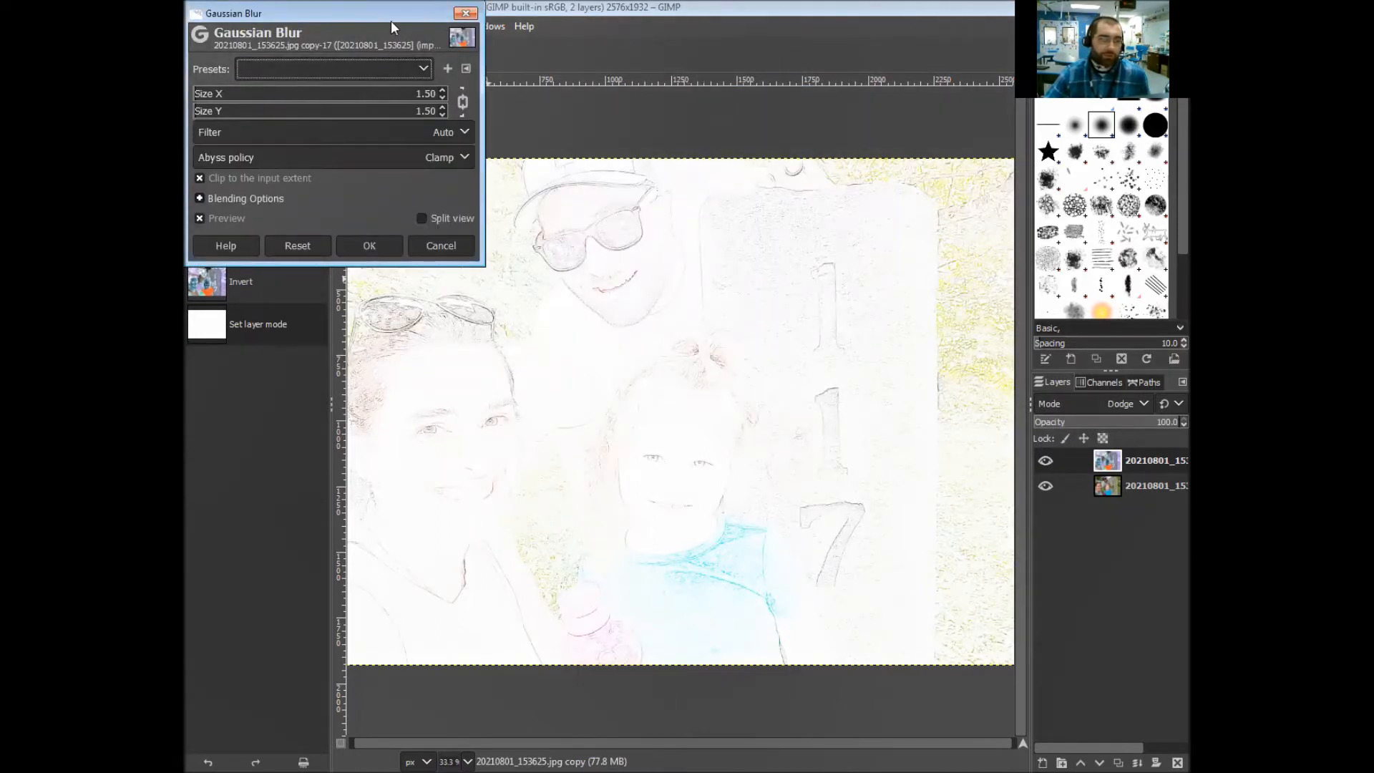
{"action": "left_click_drag", "start_coordinate": [391, 20], "coordinate": [401, 38]}
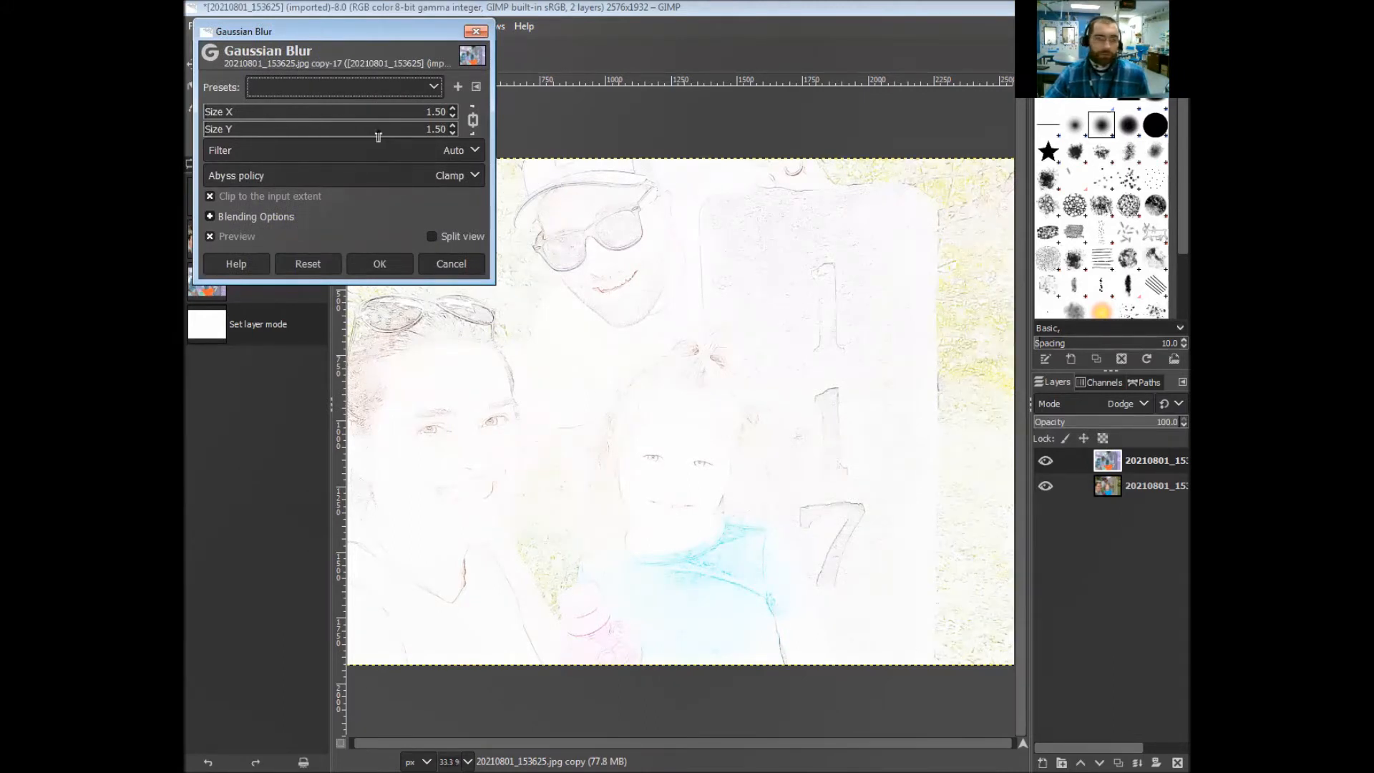
{"action": "left_click", "coordinate": [431, 236]}
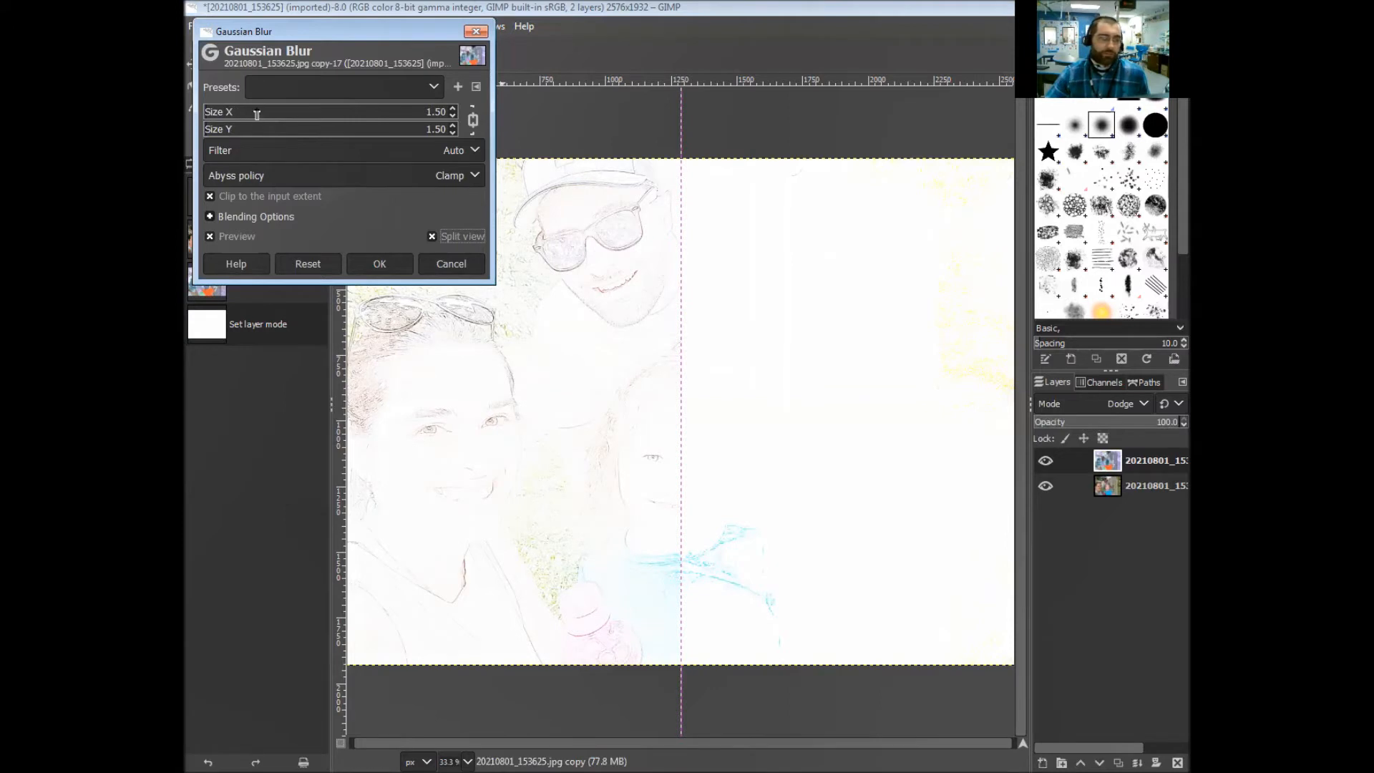
{"action": "left_click", "coordinate": [432, 236]}
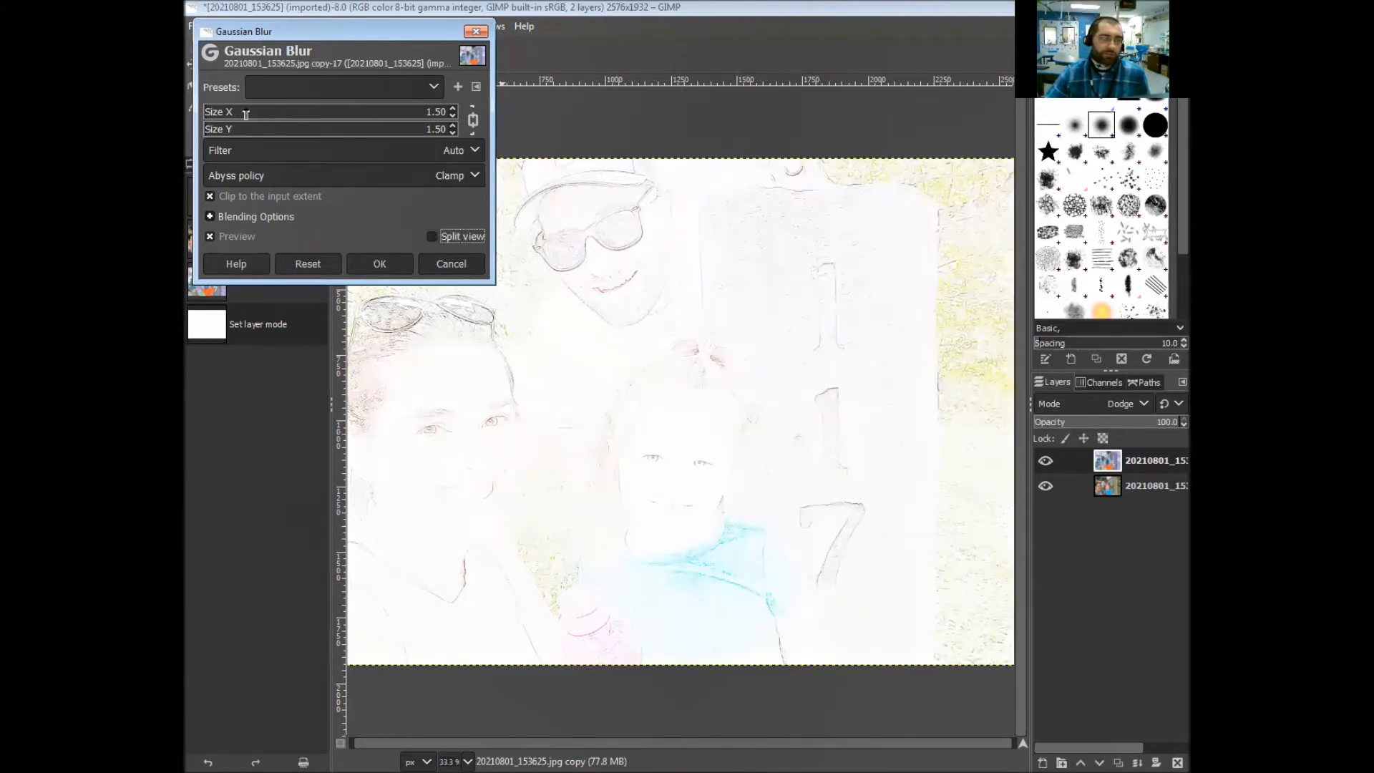
- Adjust the Gaussian Blur strength to about 23.73 for both Size X and Size Y and apply it
{"action": "mouse_move", "coordinate": [260, 116]}
{"action": "left_mouse_down"}
{"action": "mouse_move", "coordinate": [291, 123]}
{"action": "mouse_move", "coordinate": [262, 119]}
{"action": "left_mouse_up"}
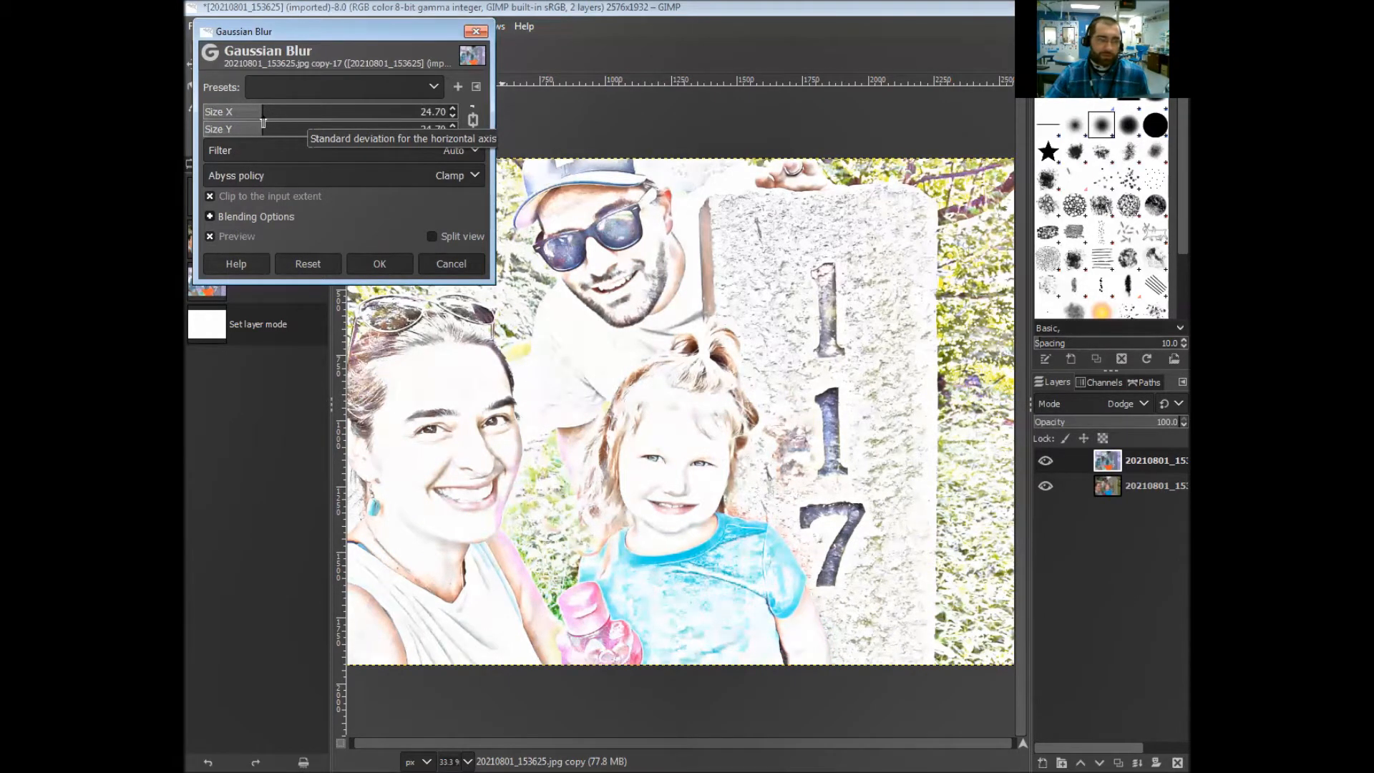
{"action": "left_click_drag", "start_coordinate": [262, 121], "coordinate": [257, 121]}
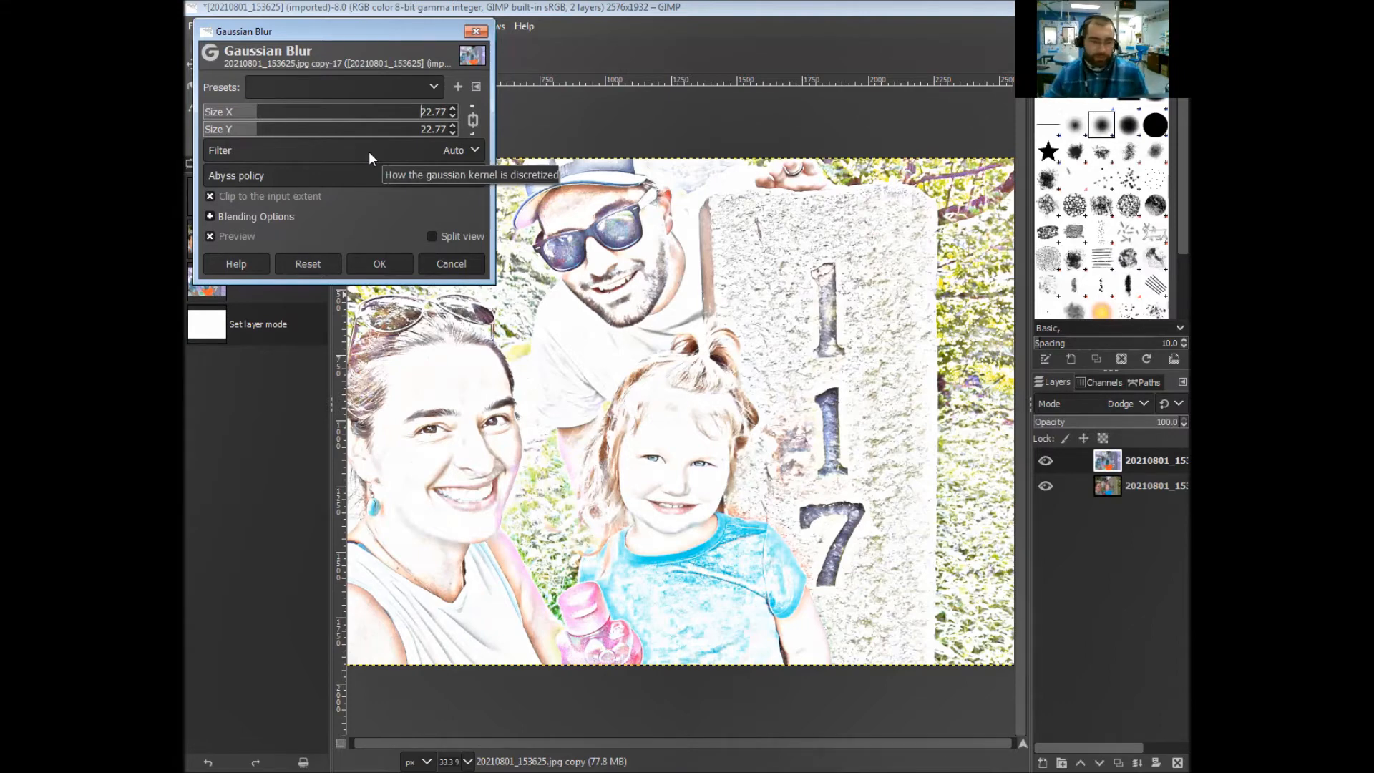
{"action": "left_click_drag", "start_coordinate": [278, 131], "coordinate": [493, 135]}
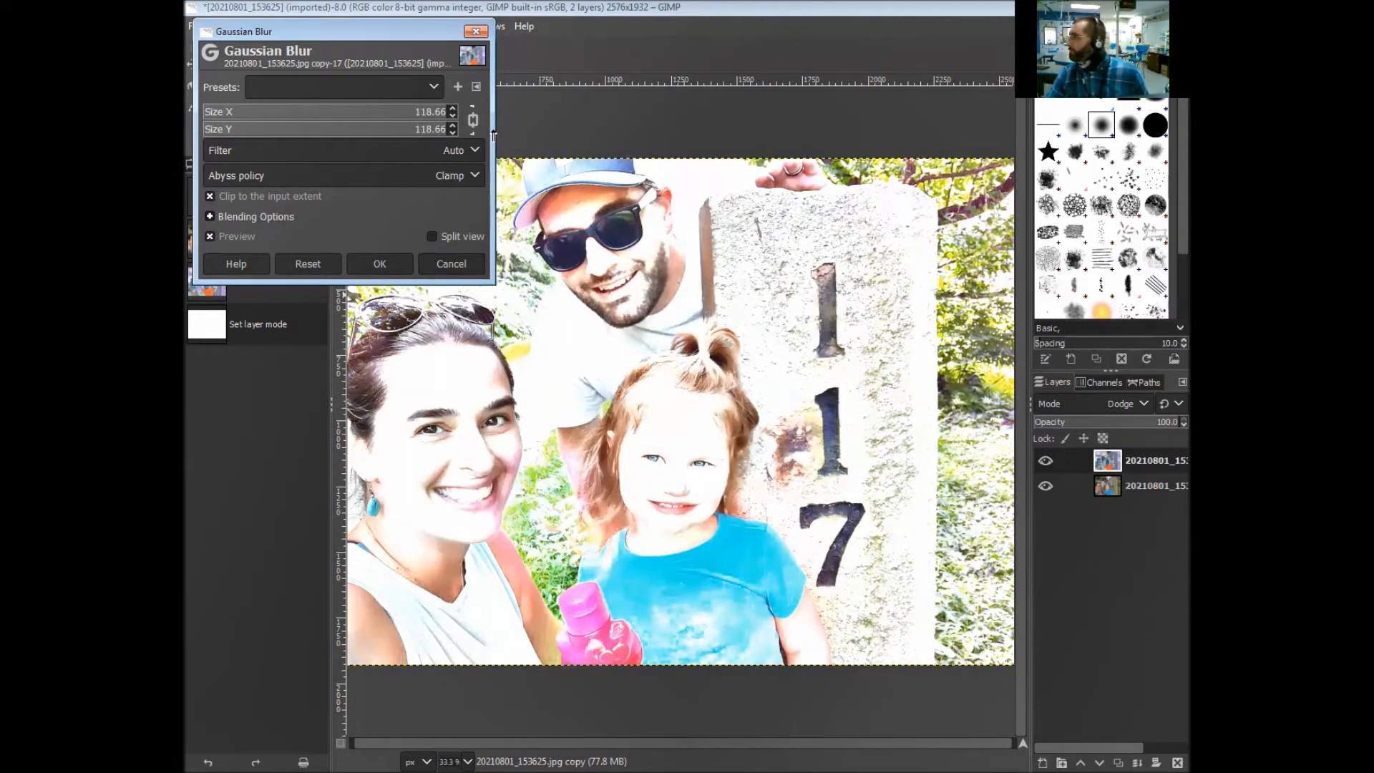
{"action": "left_click_drag", "start_coordinate": [493, 134], "coordinate": [286, 130]}
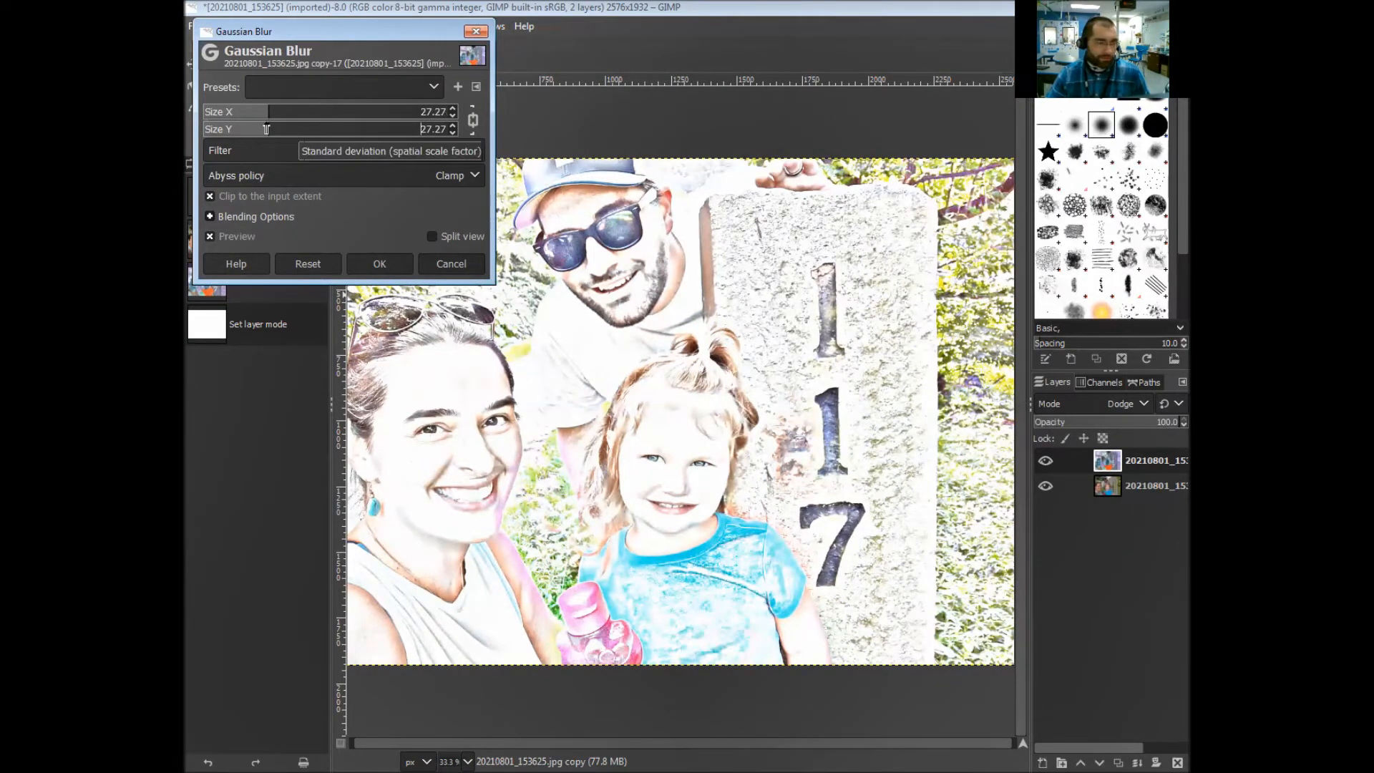
{"action": "left_click_drag", "start_coordinate": [267, 129], "coordinate": [260, 129]}
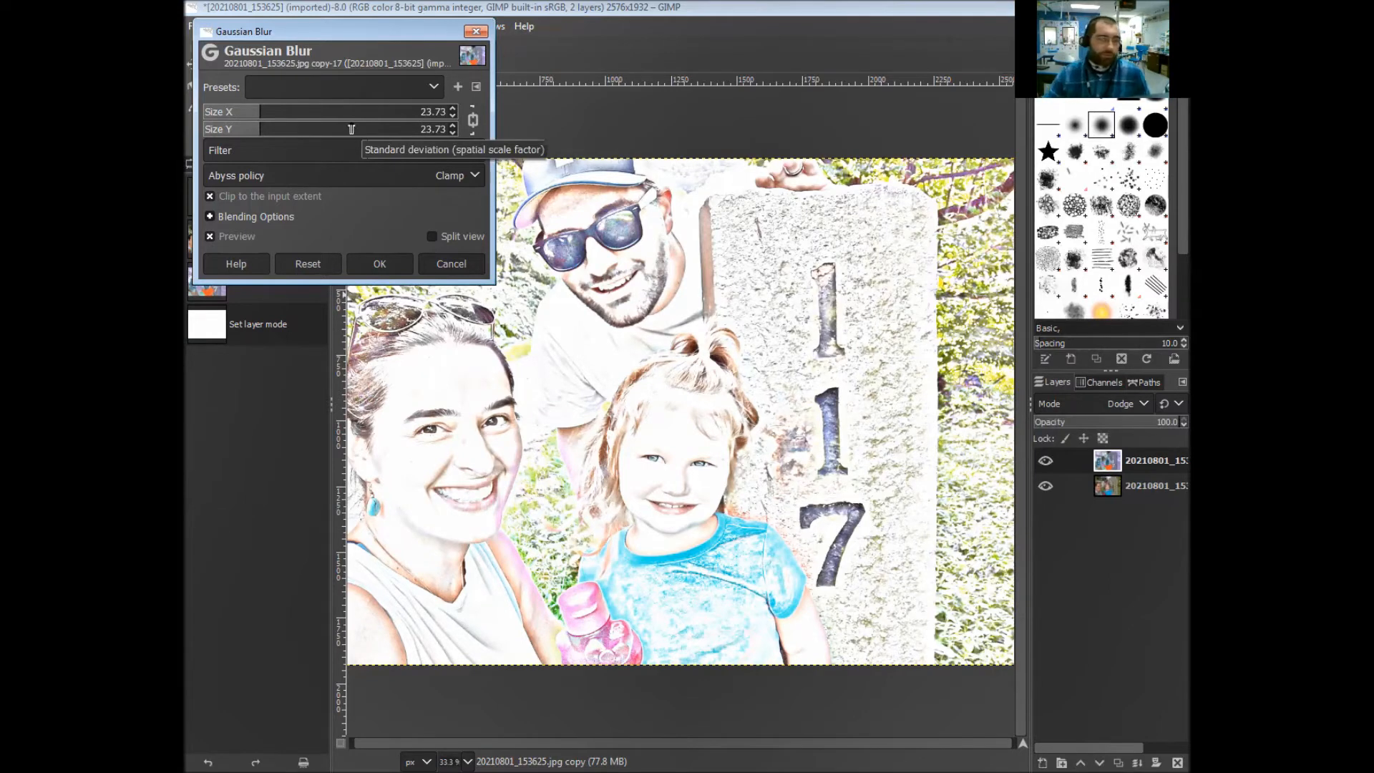
{"action": "left_click", "coordinate": [383, 266]}
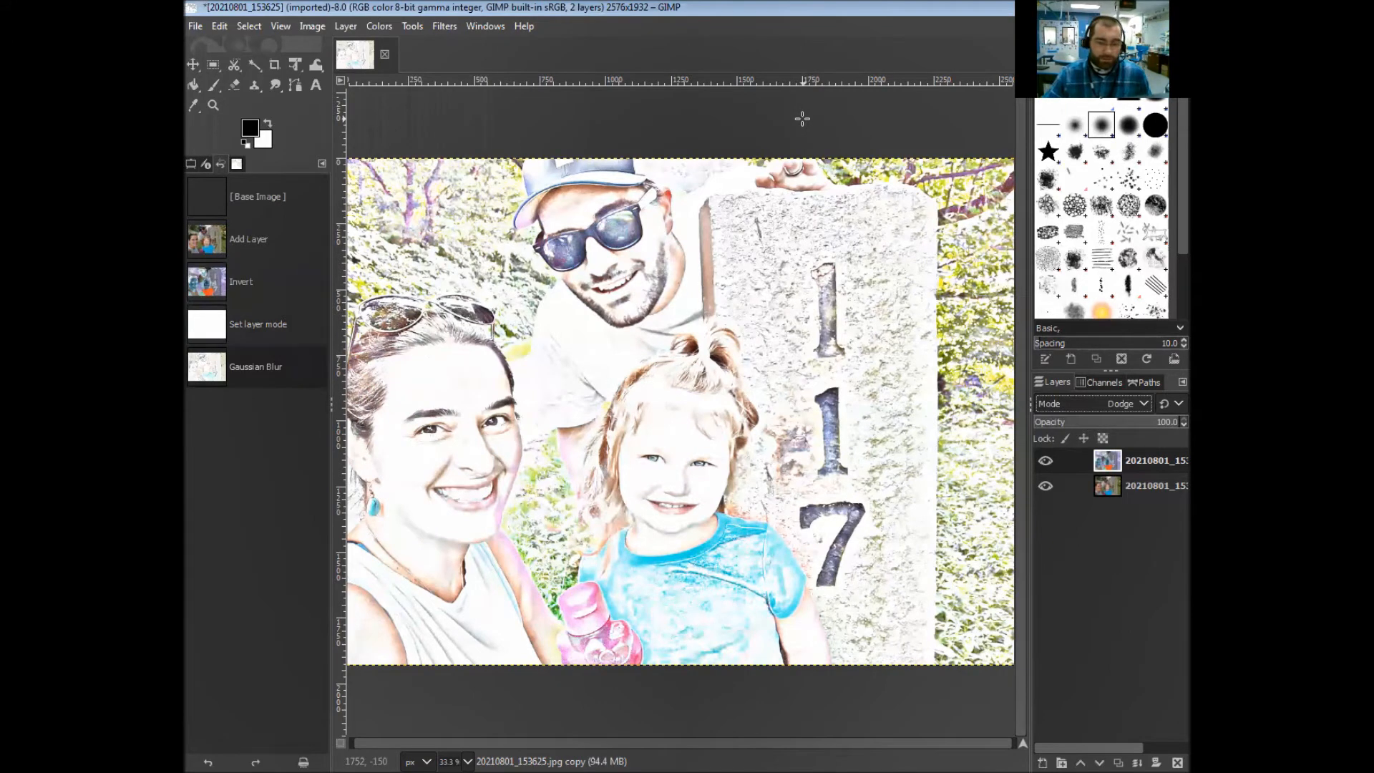
- Export the sketch image to the Photos (2) folder as "20210801_153625 laser.jpg"
{"action": "left_click", "coordinate": [196, 27]}
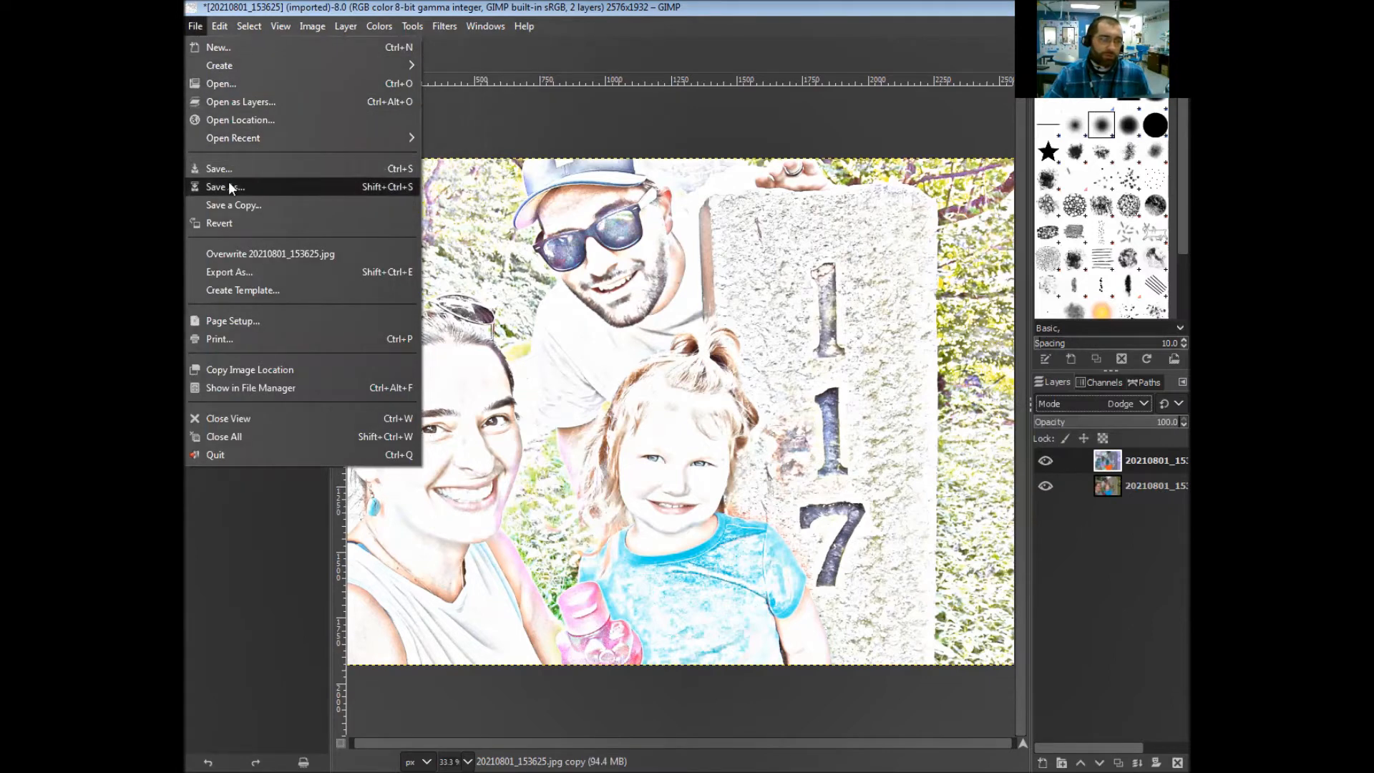
{"action": "left_click", "coordinate": [284, 270]}
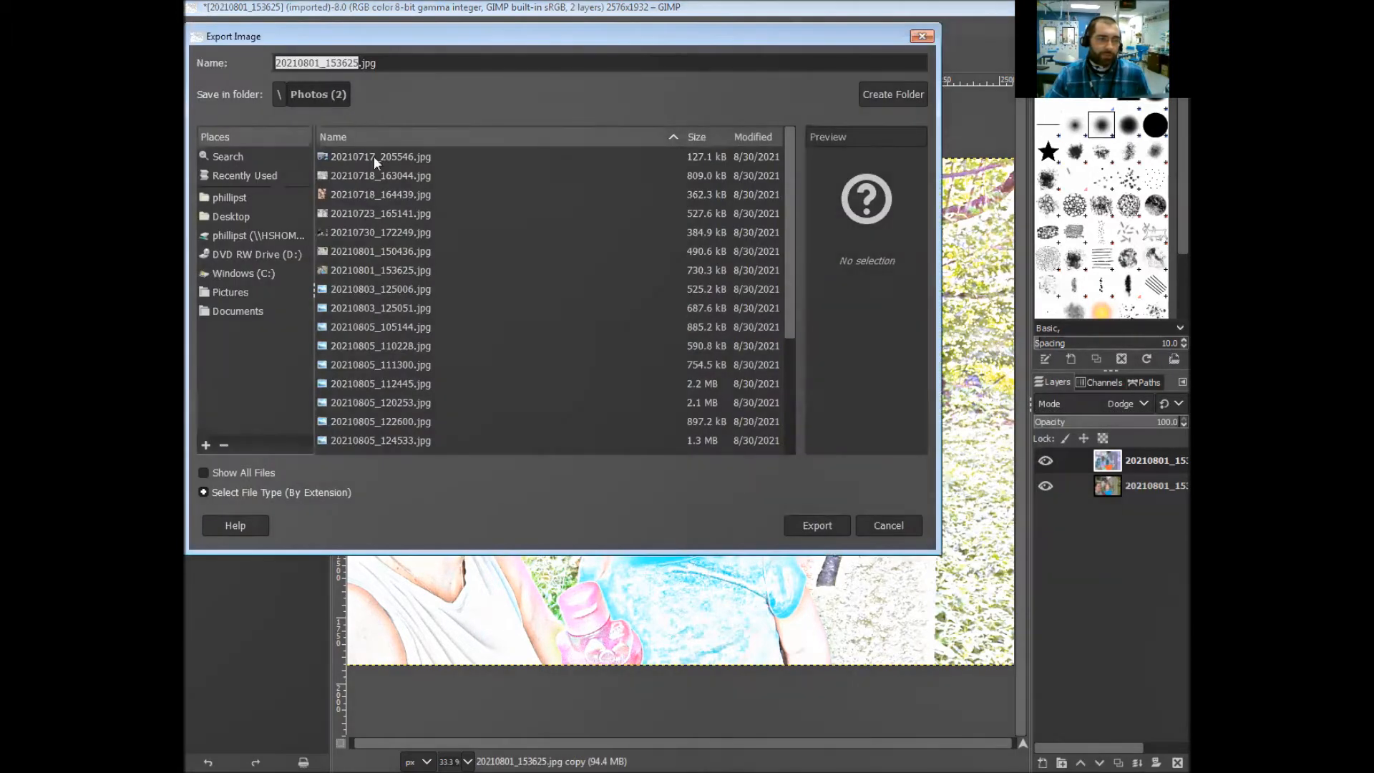
{"action": "left_click", "coordinate": [361, 64]}
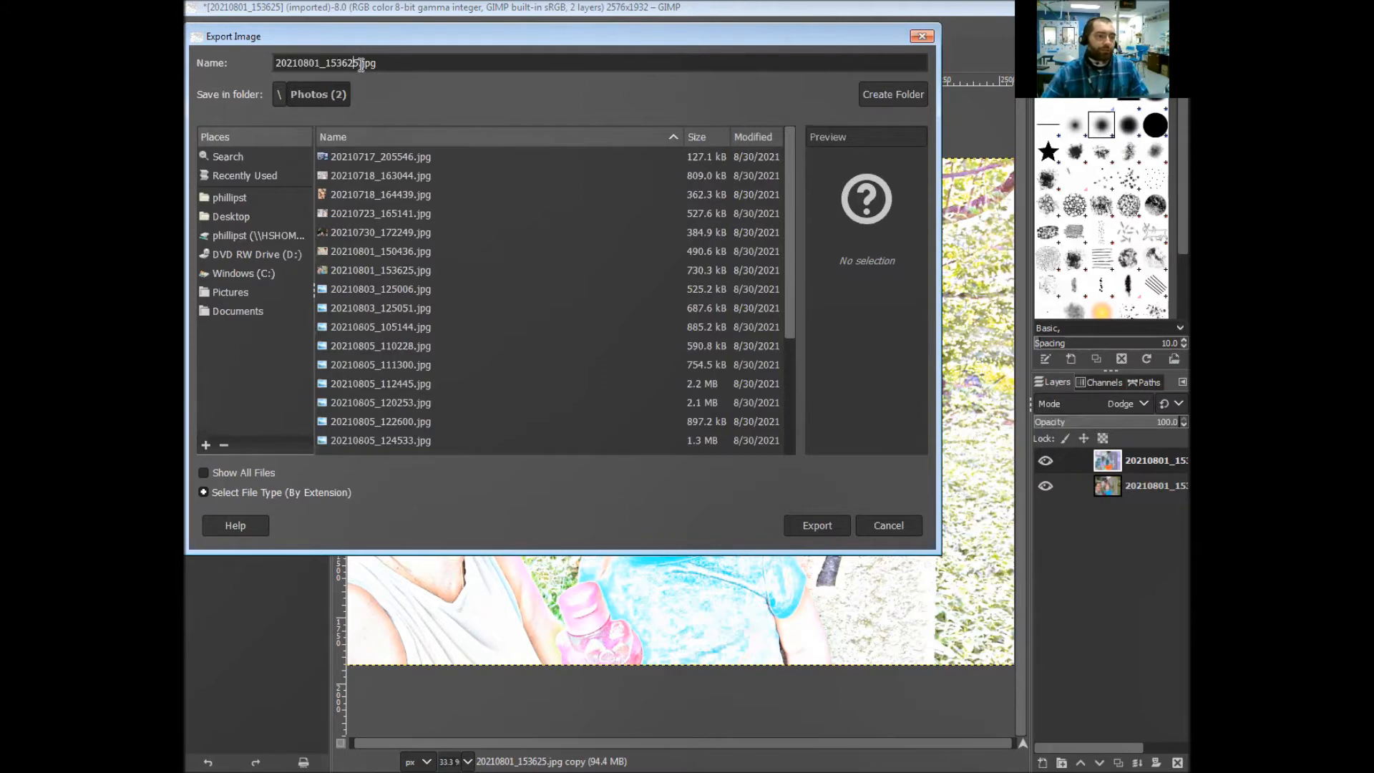
{"action": "type", "text": "laser"}
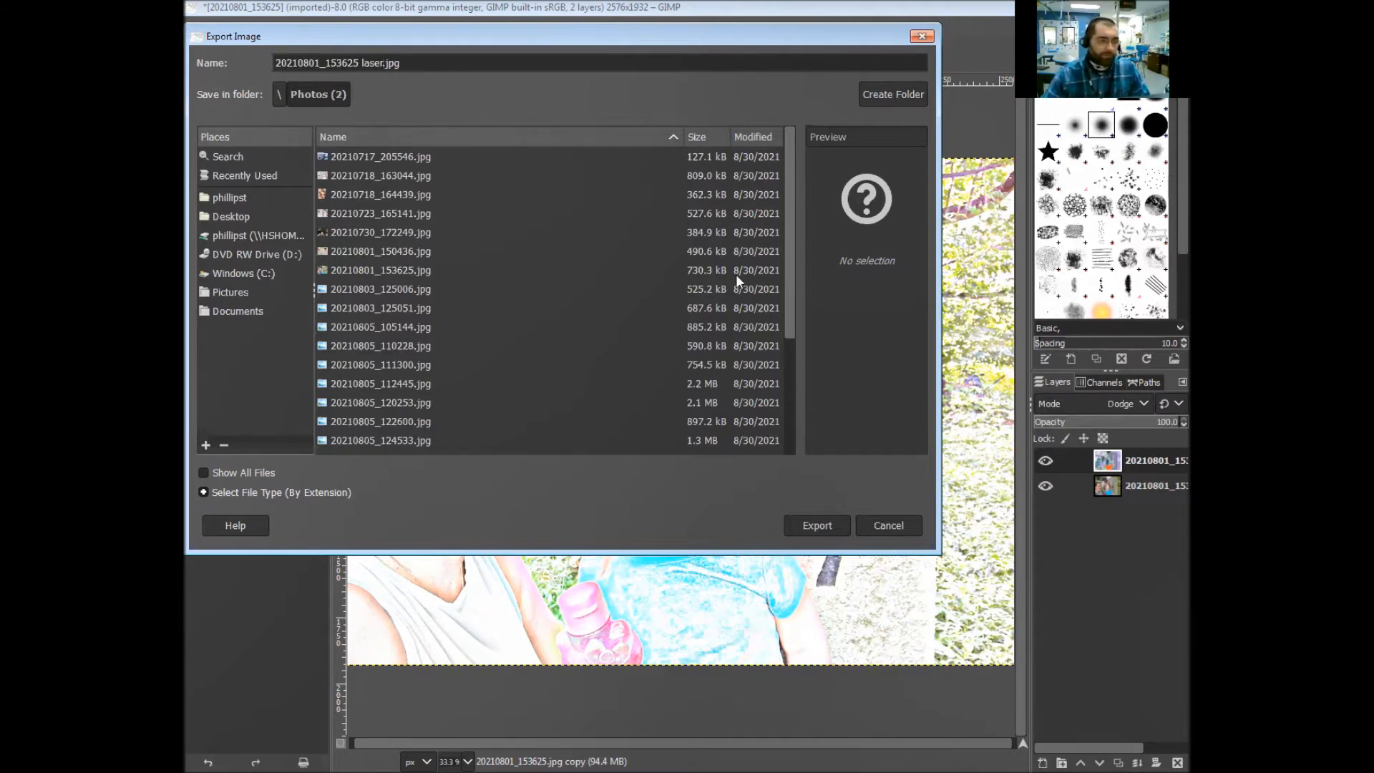
{"action": "left_click", "coordinate": [811, 527]}
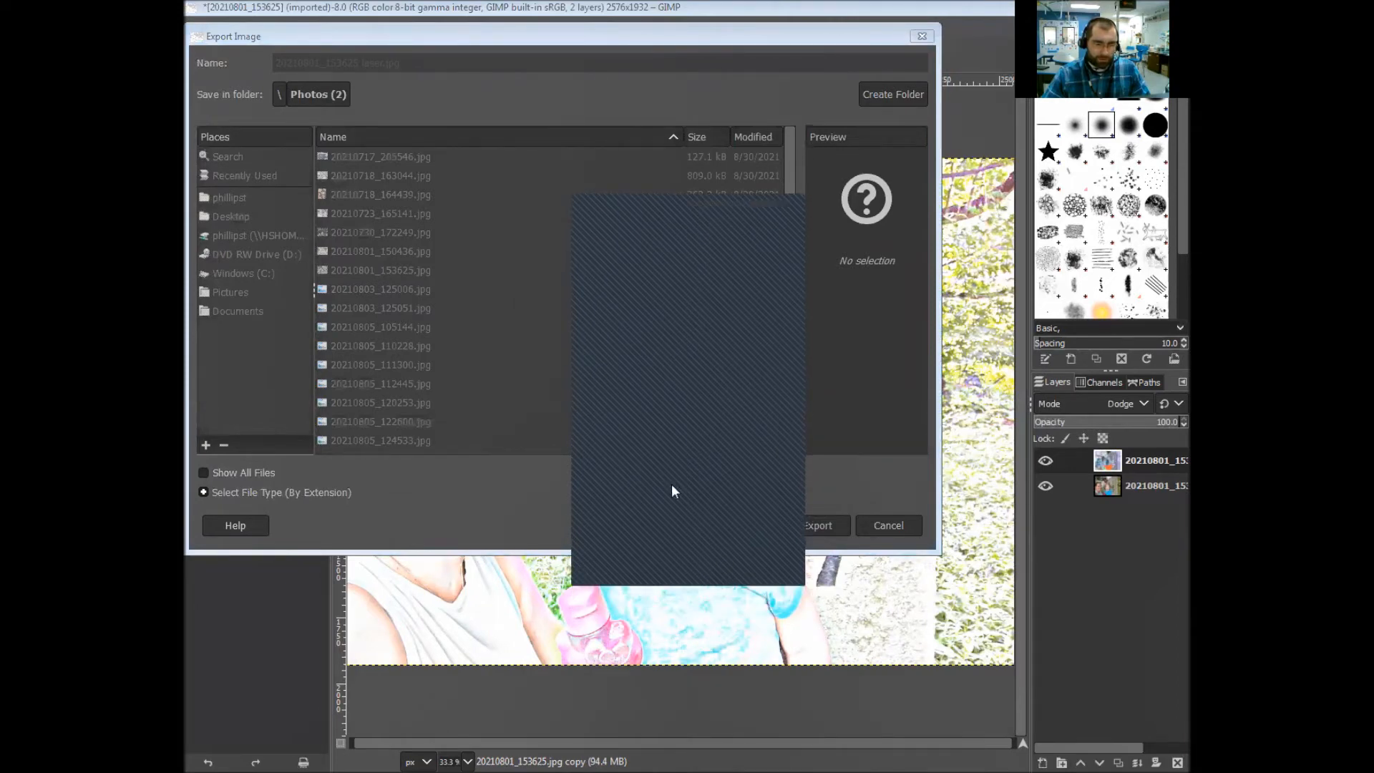
{"action": "left_click", "coordinate": [685, 559]}
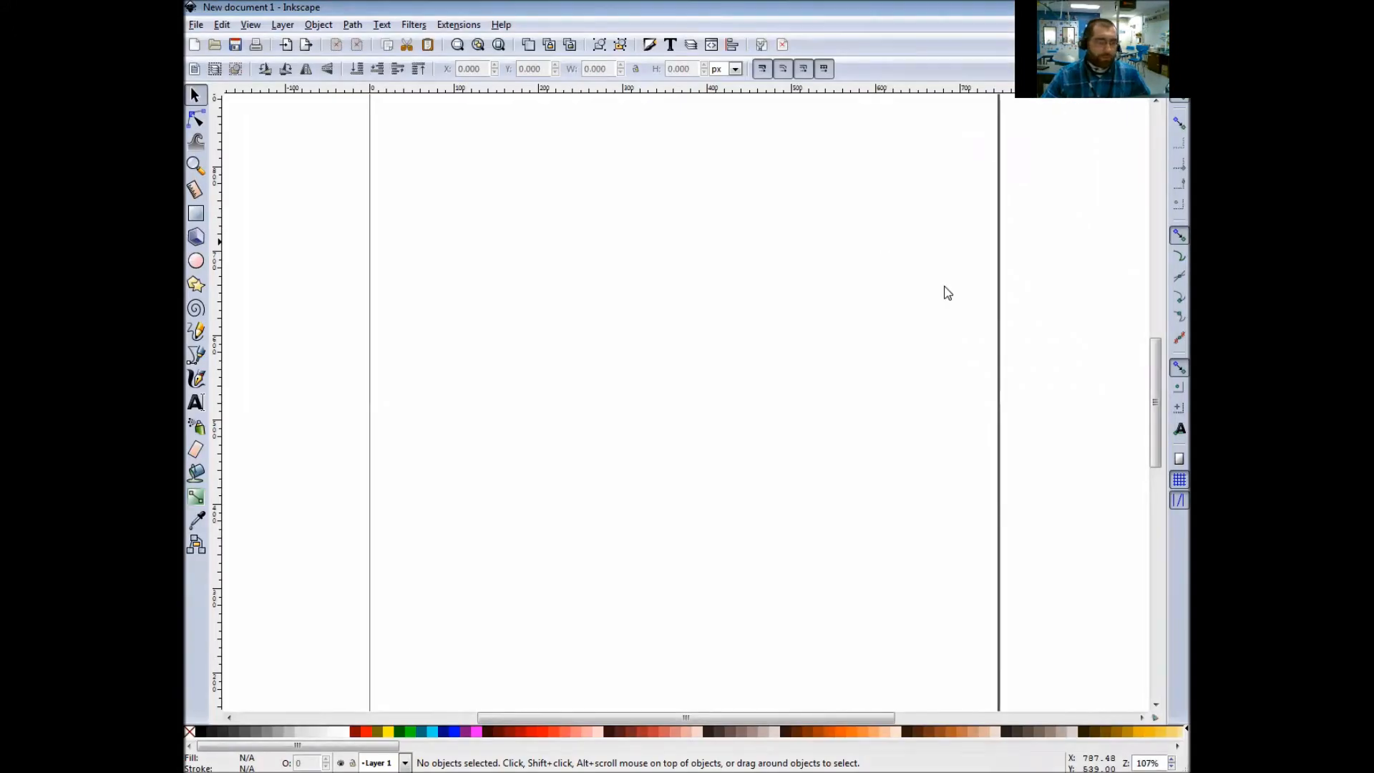
- In Inkscape, set the new document's default units to inches (in) in the document properties
{"action": "left_click", "coordinate": [197, 26]}
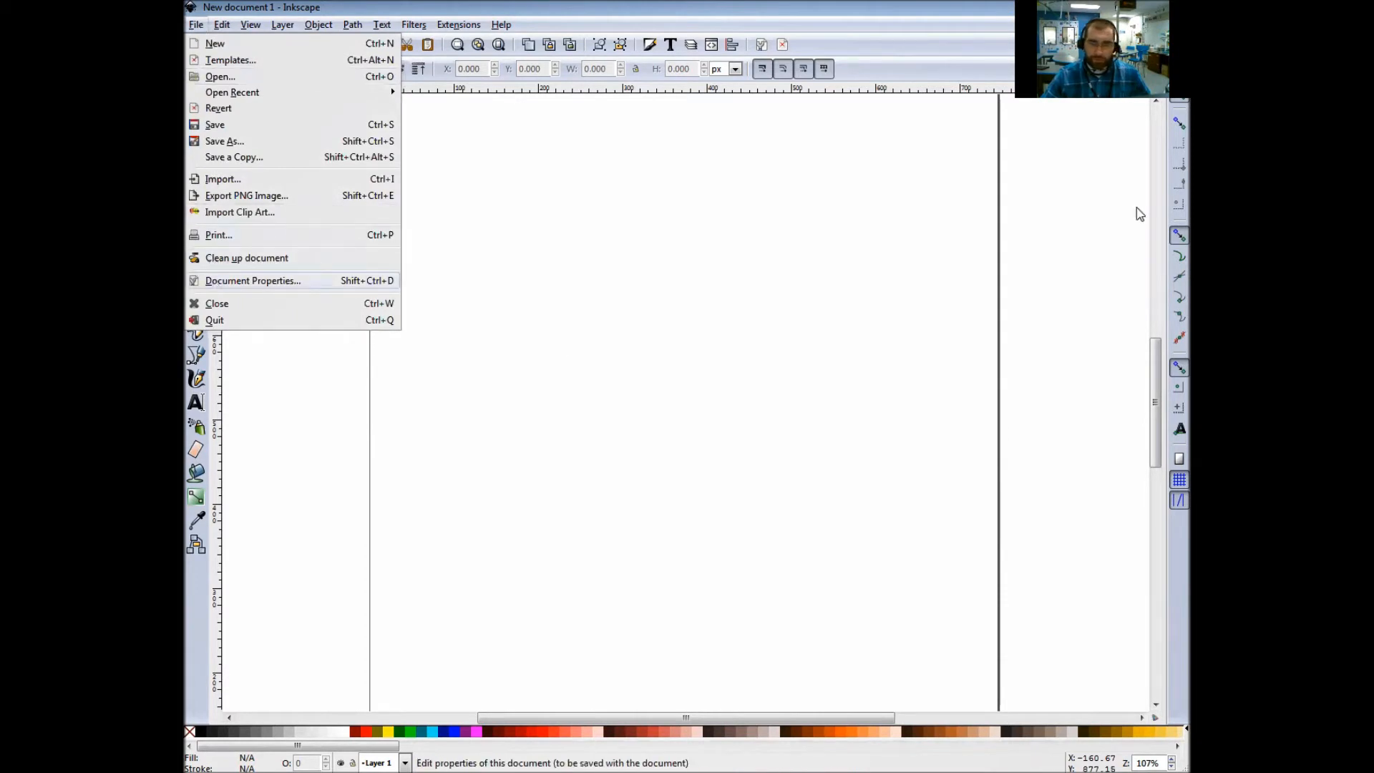
{"action": "left_click", "coordinate": [1050, 254]}
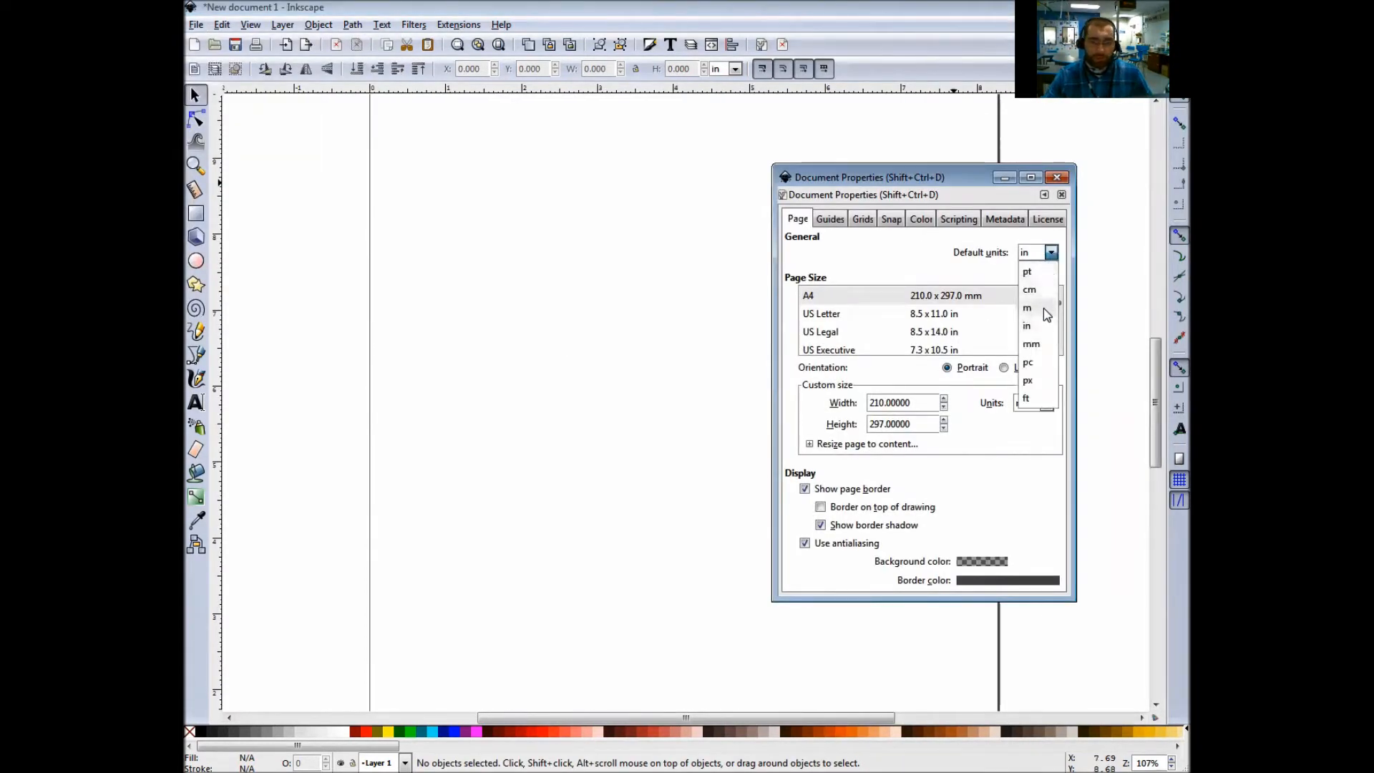
{"action": "left_click", "coordinate": [1046, 253]}
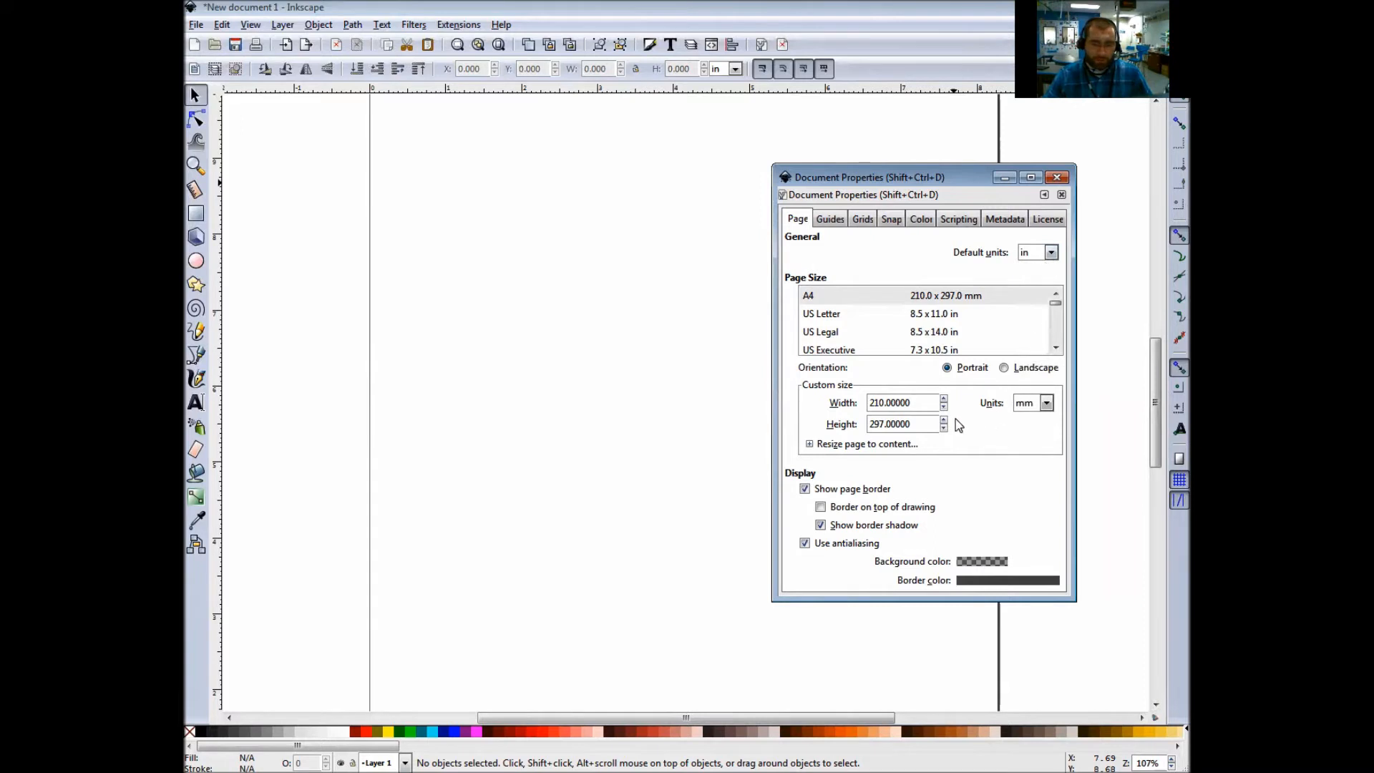
- Switch the custom page size units to inches, set width and height to 5 in, and fit the page in view
{"action": "left_click", "coordinate": [1046, 404]}
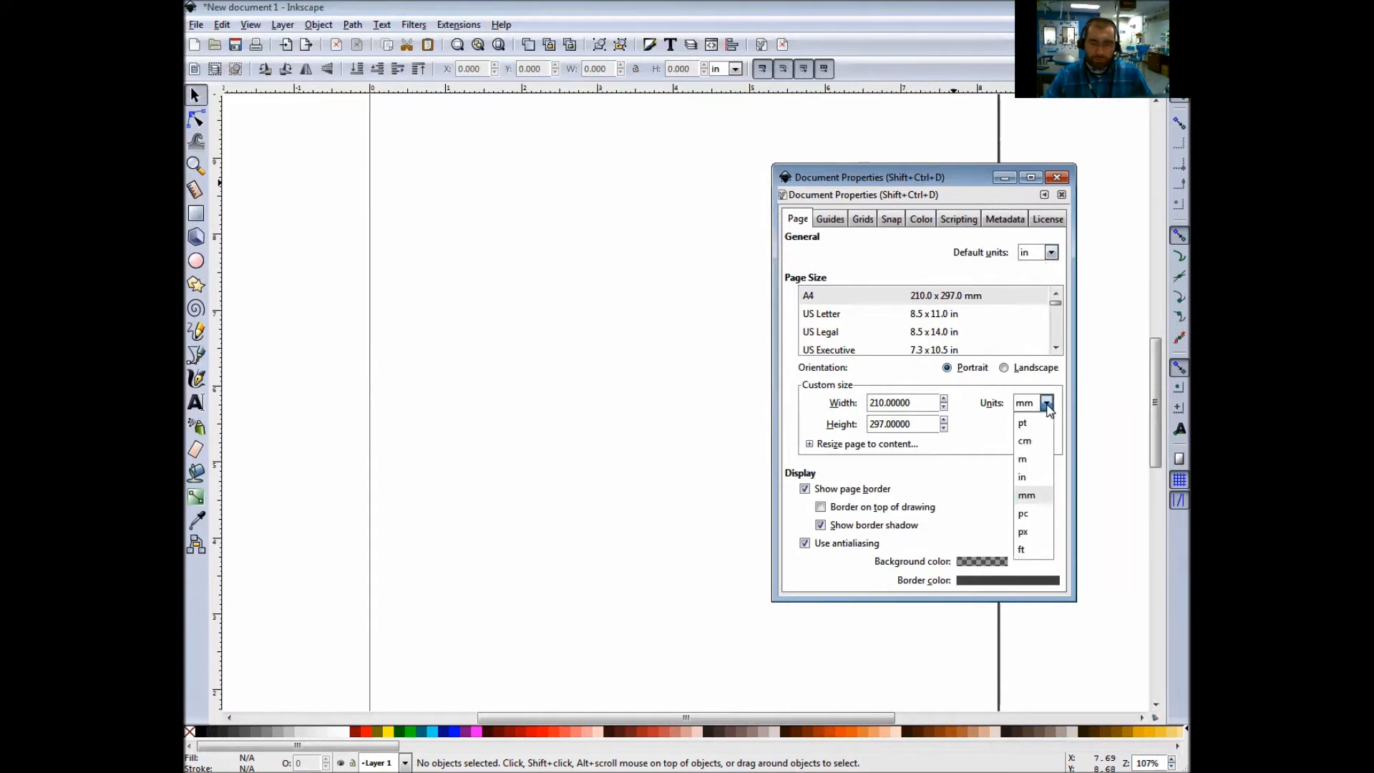
{"action": "left_click", "coordinate": [1035, 478]}
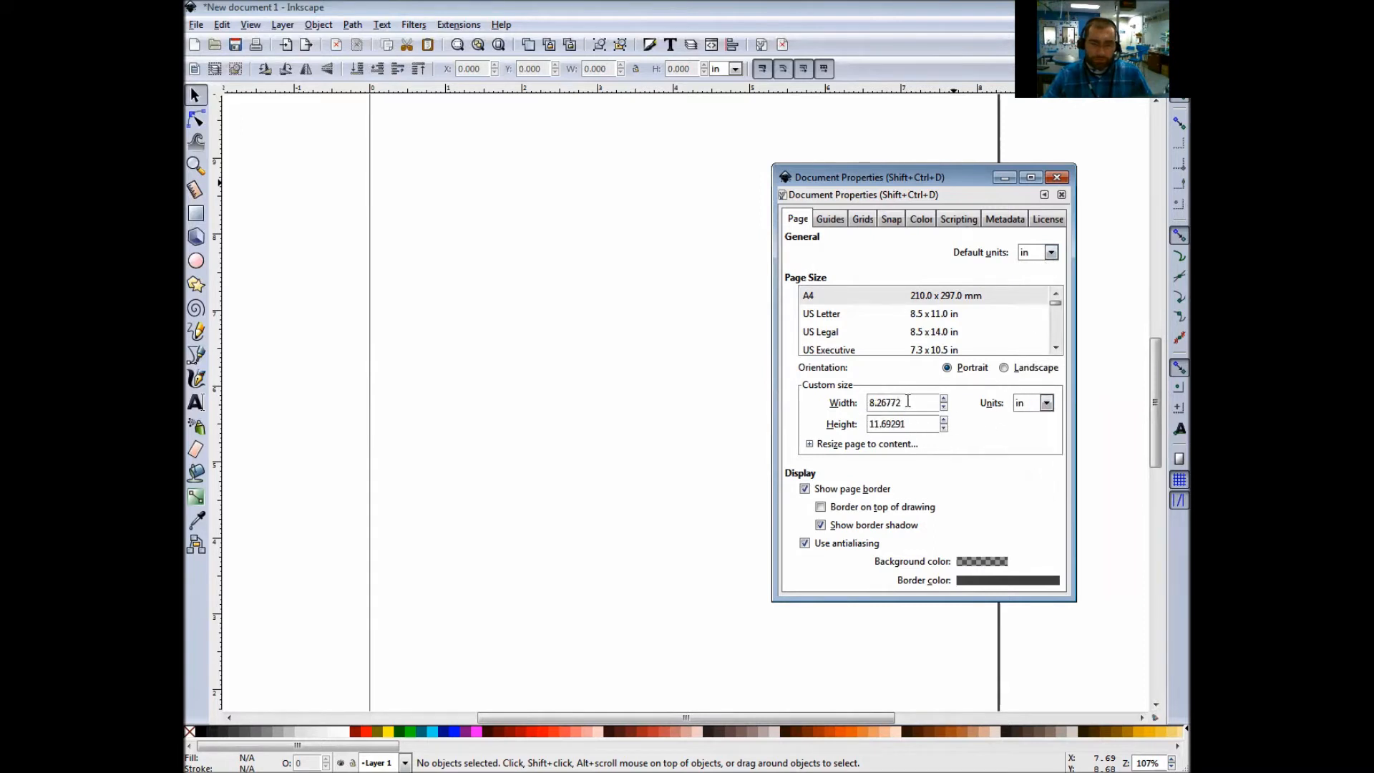
{"action": "left_click_drag", "start_coordinate": [907, 402], "coordinate": [860, 399]}
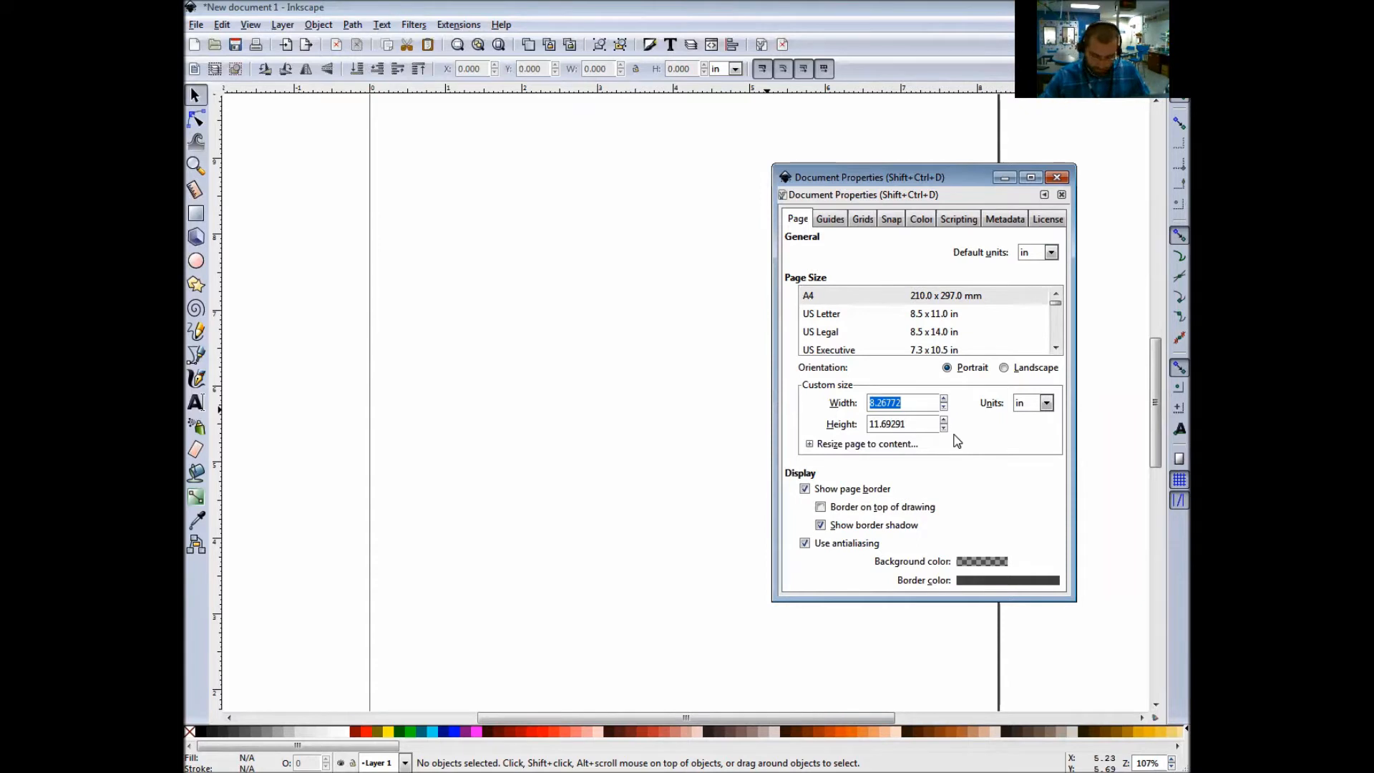
{"action": "type", "text": "5"}
{"action": "key", "text": "Tab"}
{"action": "type", "text": "5"}
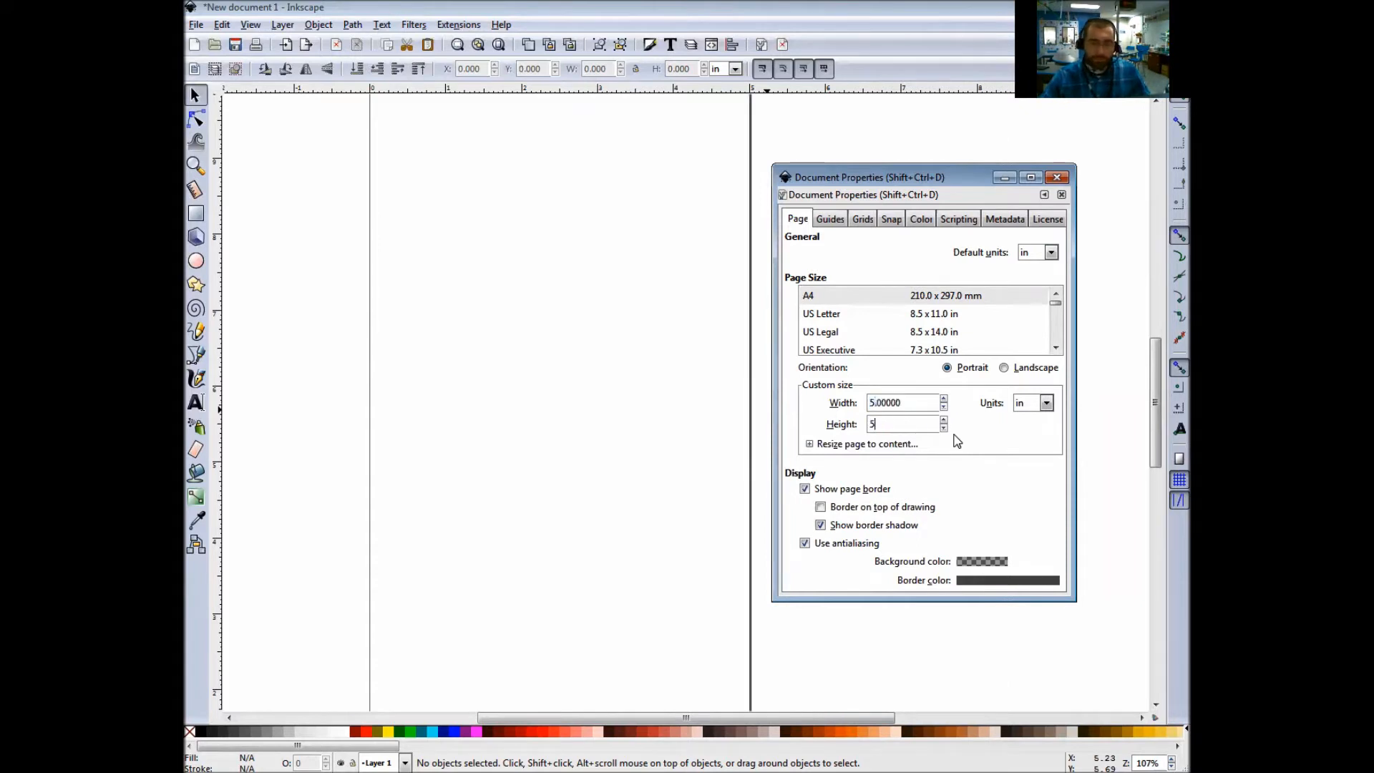
{"action": "left_click", "coordinate": [1056, 177]}
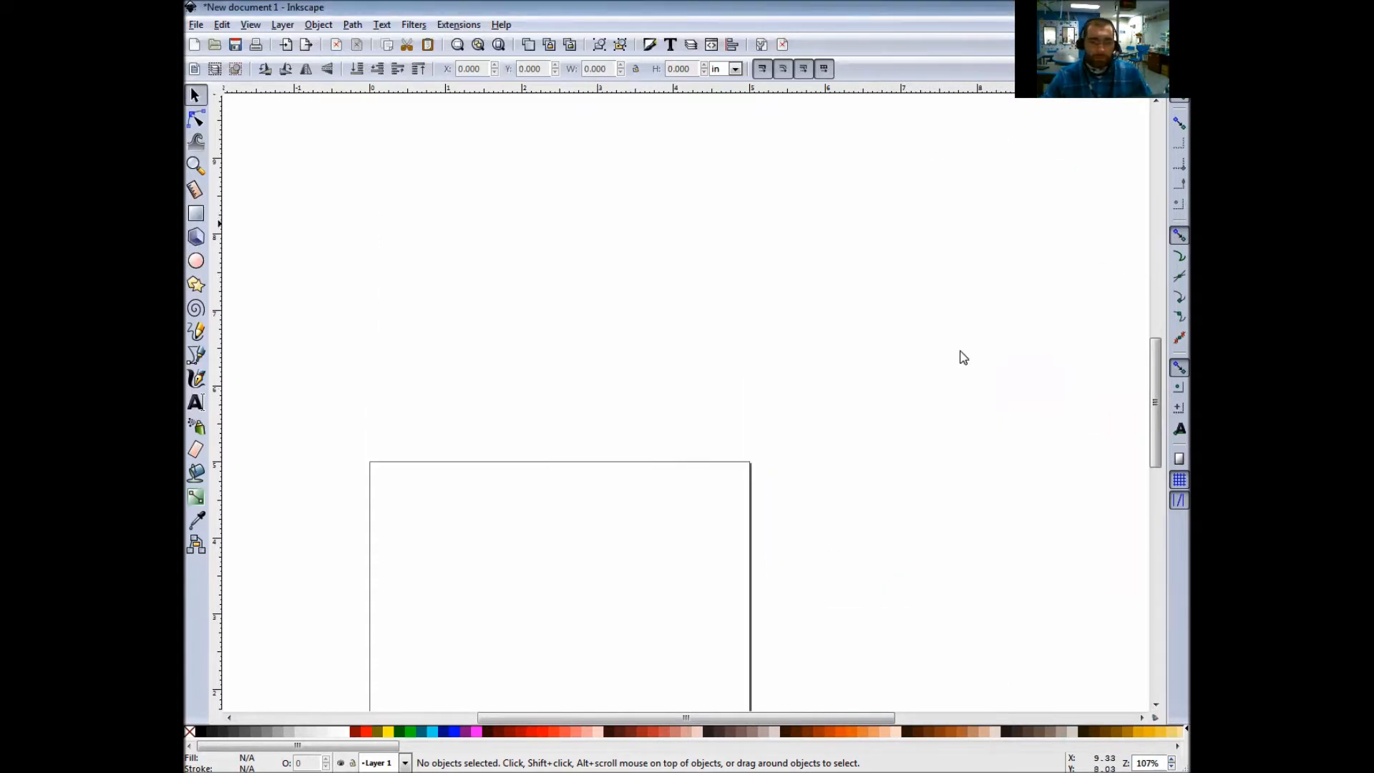
{"action": "left_click", "coordinate": [498, 45]}
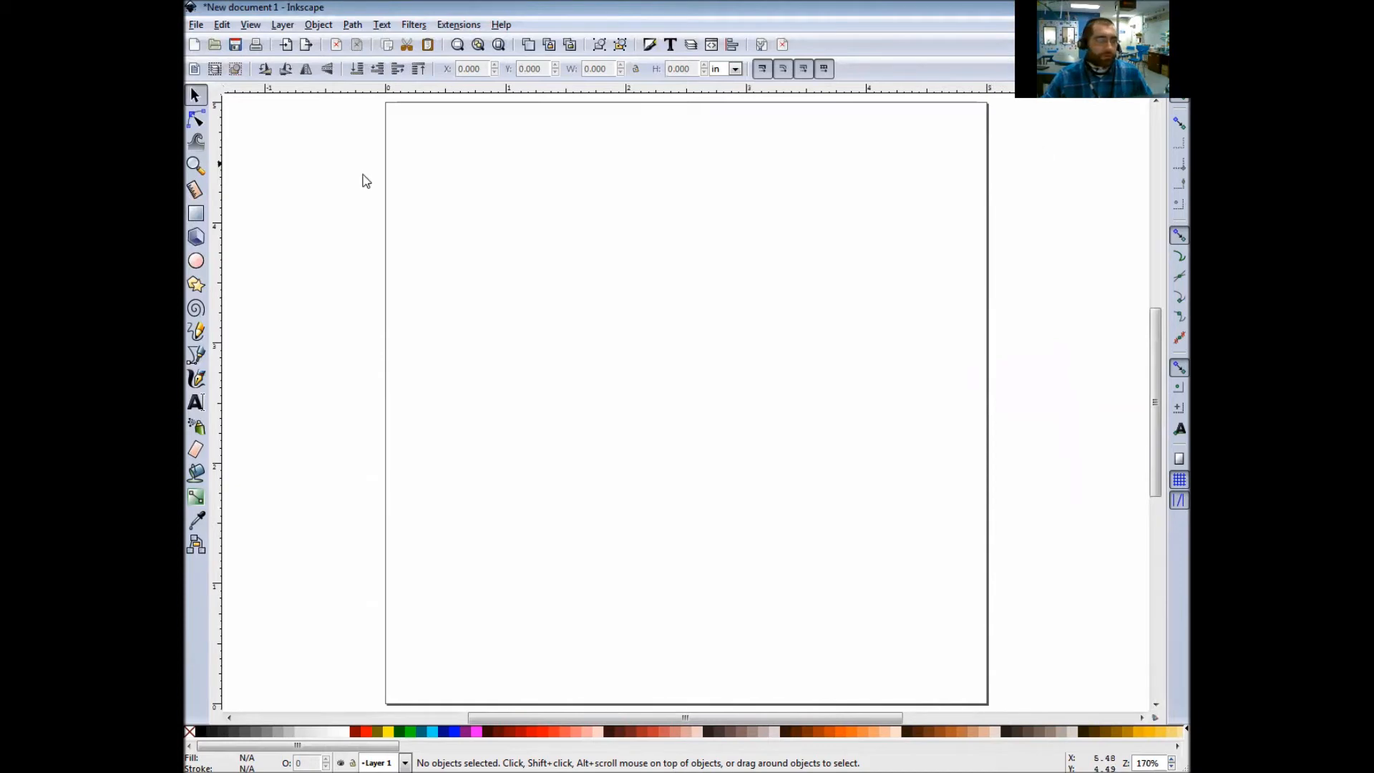
- Import the "20210801_153625 laser" JPEG from the Photos (2) folder as an embedded image with DPI taken from the file
{"action": "left_click", "coordinate": [197, 26]}
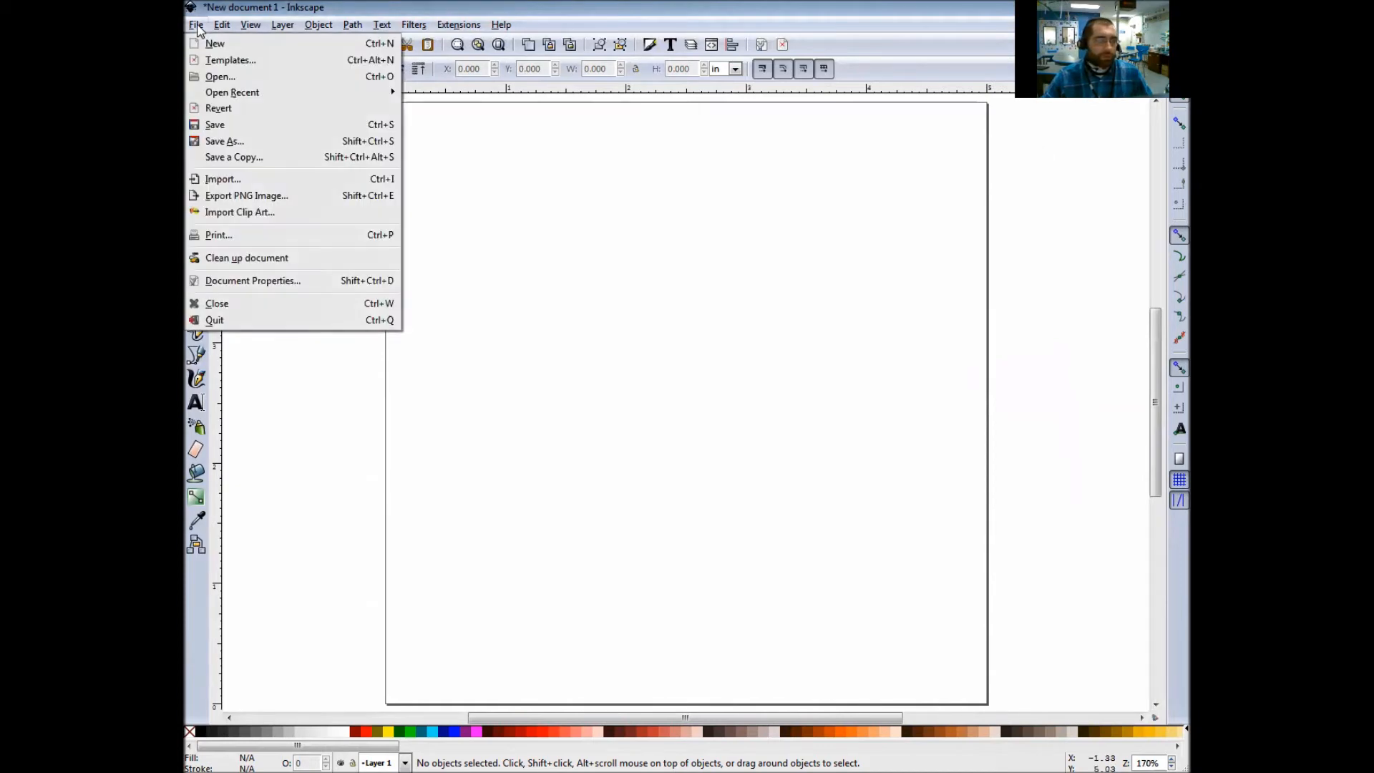
{"action": "left_click", "coordinate": [211, 181]}
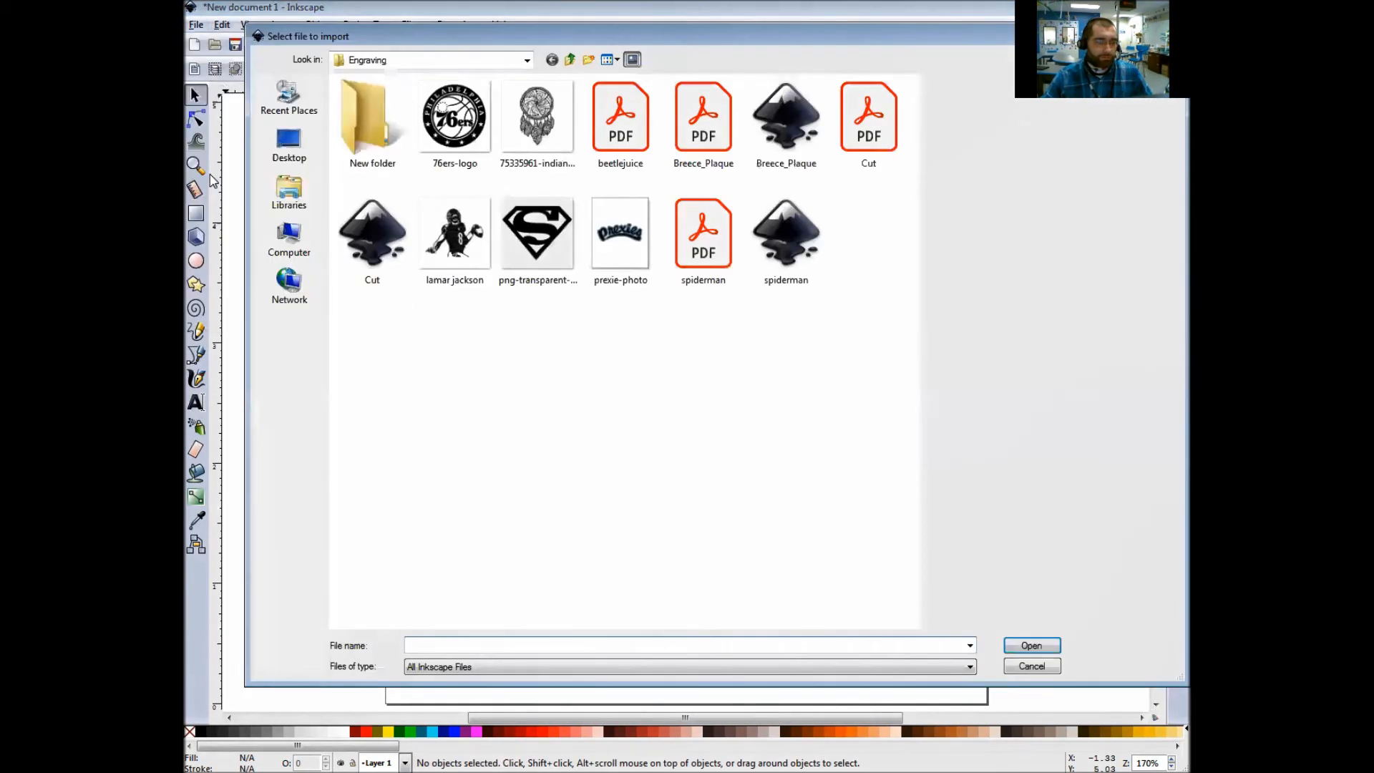
{"action": "left_click", "coordinate": [527, 60]}
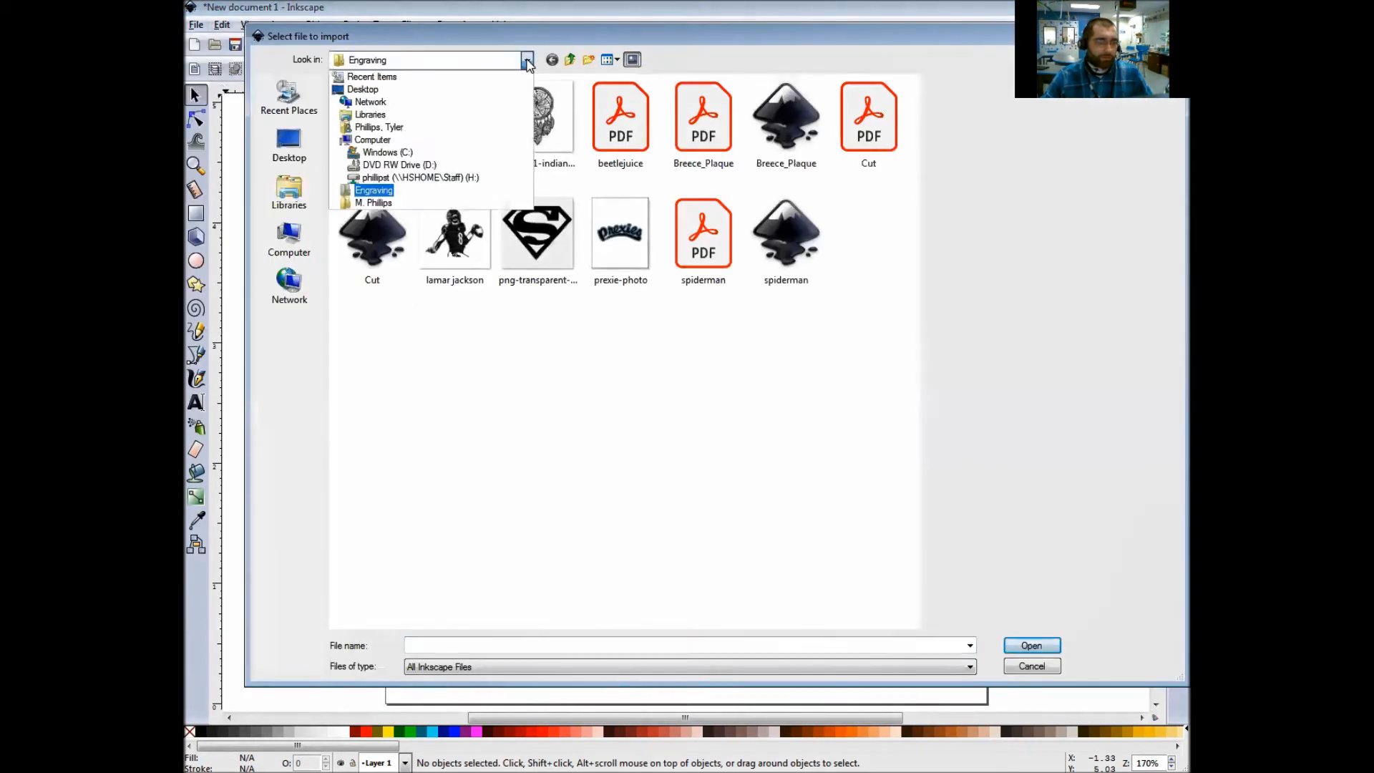
{"action": "left_click", "coordinate": [415, 178]}
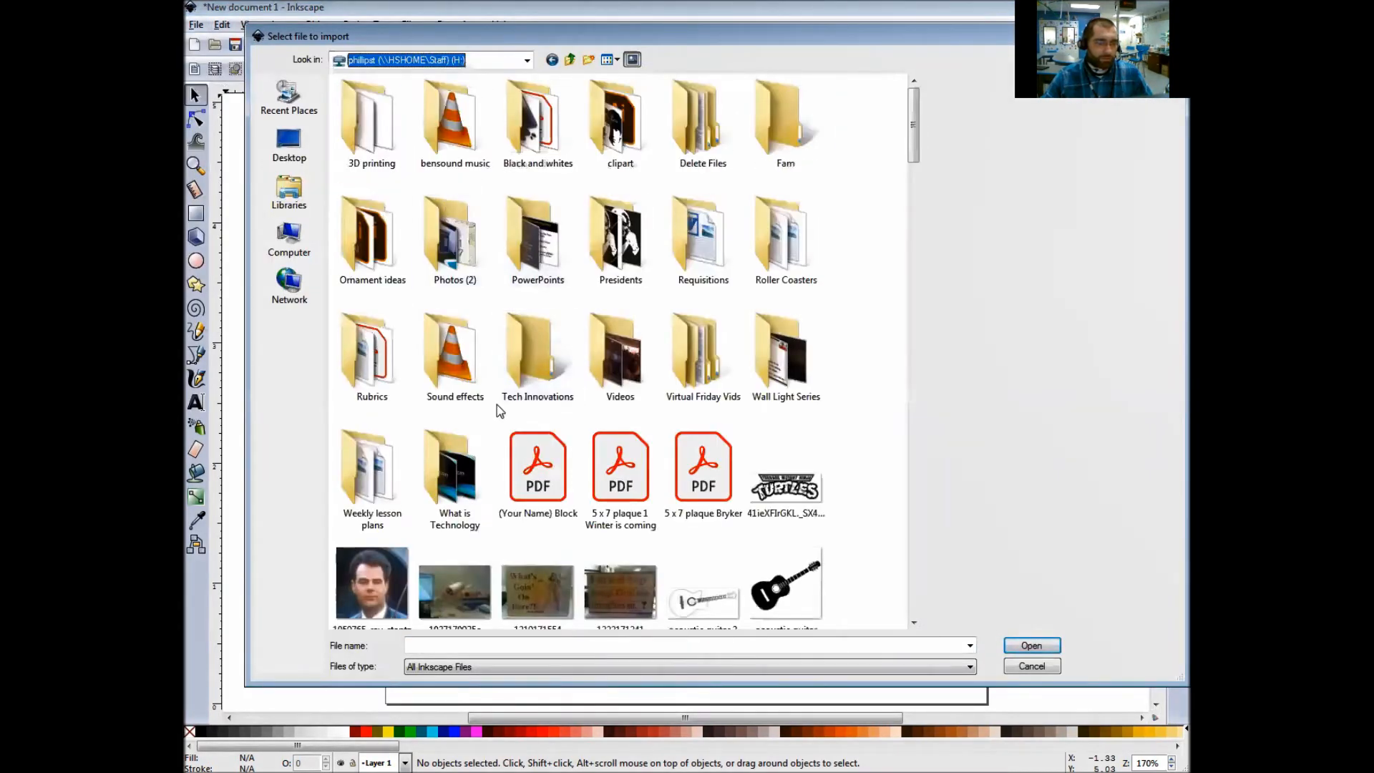
{"action": "double_click", "coordinate": [455, 243]}
{"action": "left_click", "coordinate": [394, 189]}
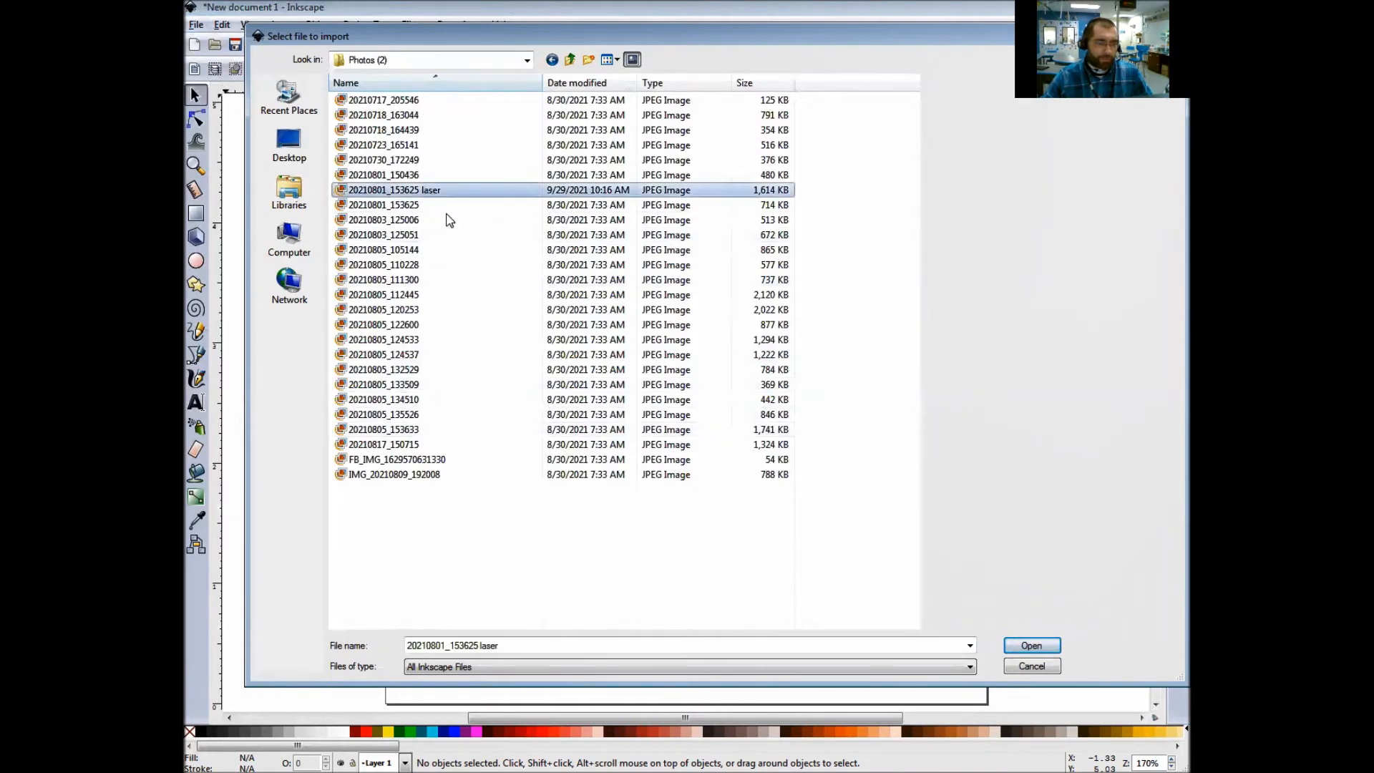
{"action": "left_click", "coordinate": [1049, 646]}
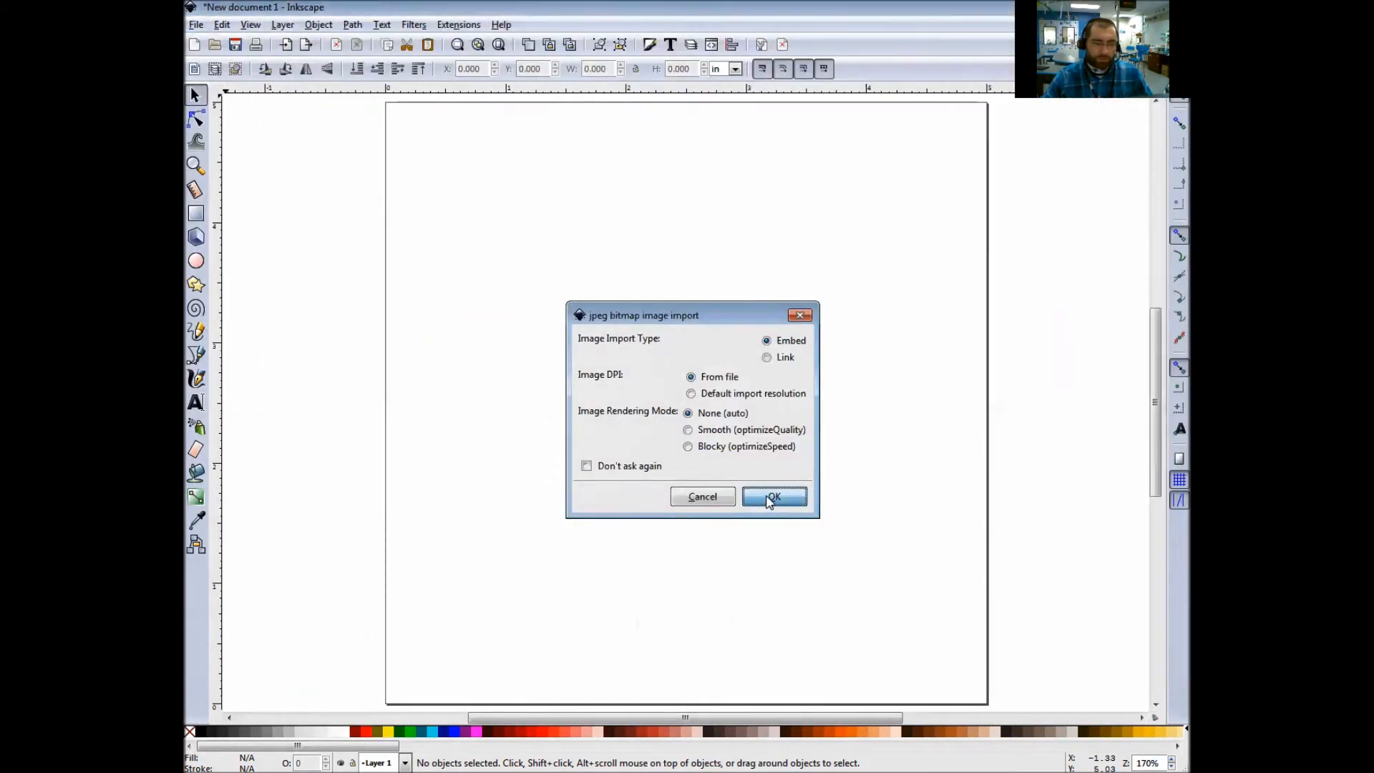
{"action": "left_click", "coordinate": [775, 498]}
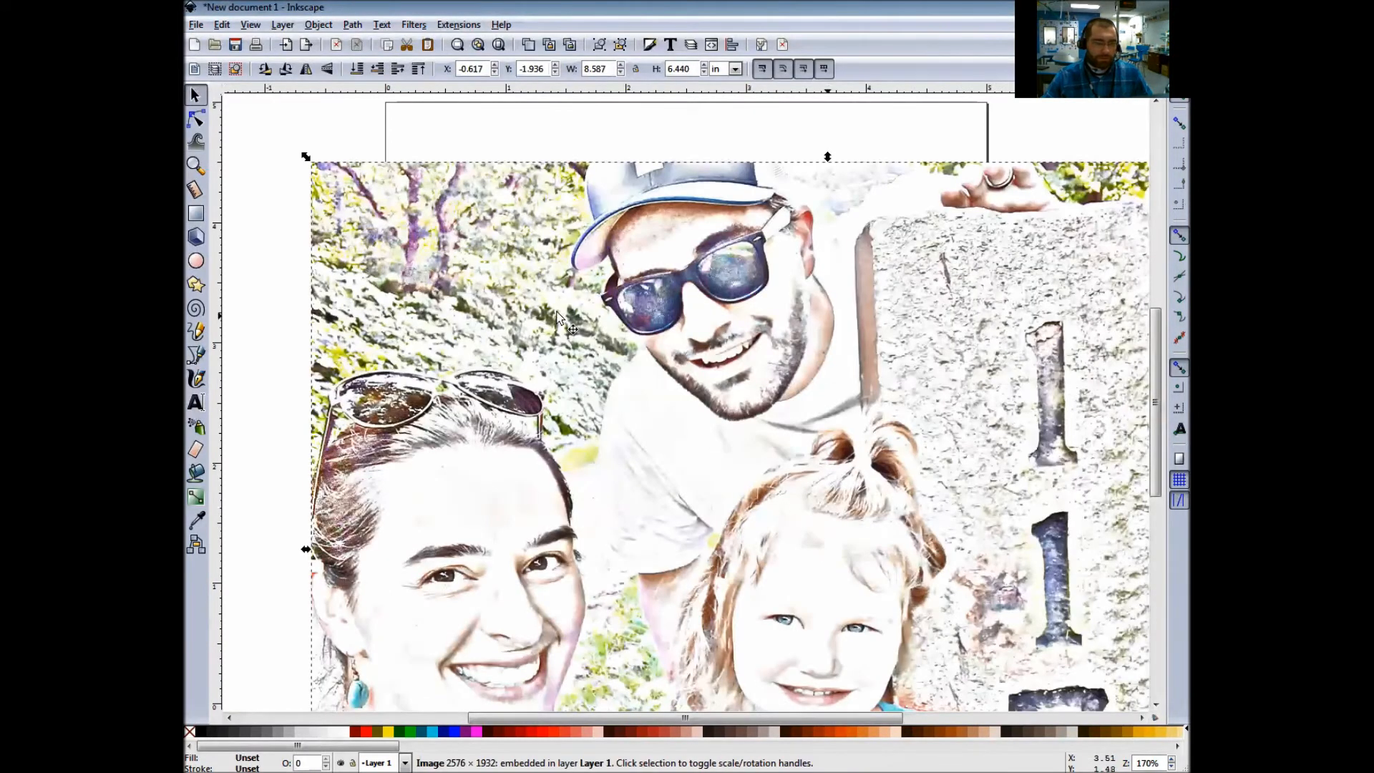
- Scale the imported photo to about 4.6 by 3.46 in and position it roughly centred inside the page borders
{"action": "left_click_drag", "start_coordinate": [543, 308], "coordinate": [642, 274]}
{"action": "left_click_drag", "start_coordinate": [411, 129], "coordinate": [791, 414]}
{"action": "left_click_drag", "start_coordinate": [951, 525], "coordinate": [532, 253]}
{"action": "left_click_drag", "start_coordinate": [377, 144], "coordinate": [475, 219]}
{"action": "left_click_drag", "start_coordinate": [668, 394], "coordinate": [612, 340]}
{"action": "left_click", "coordinate": [1017, 357]}
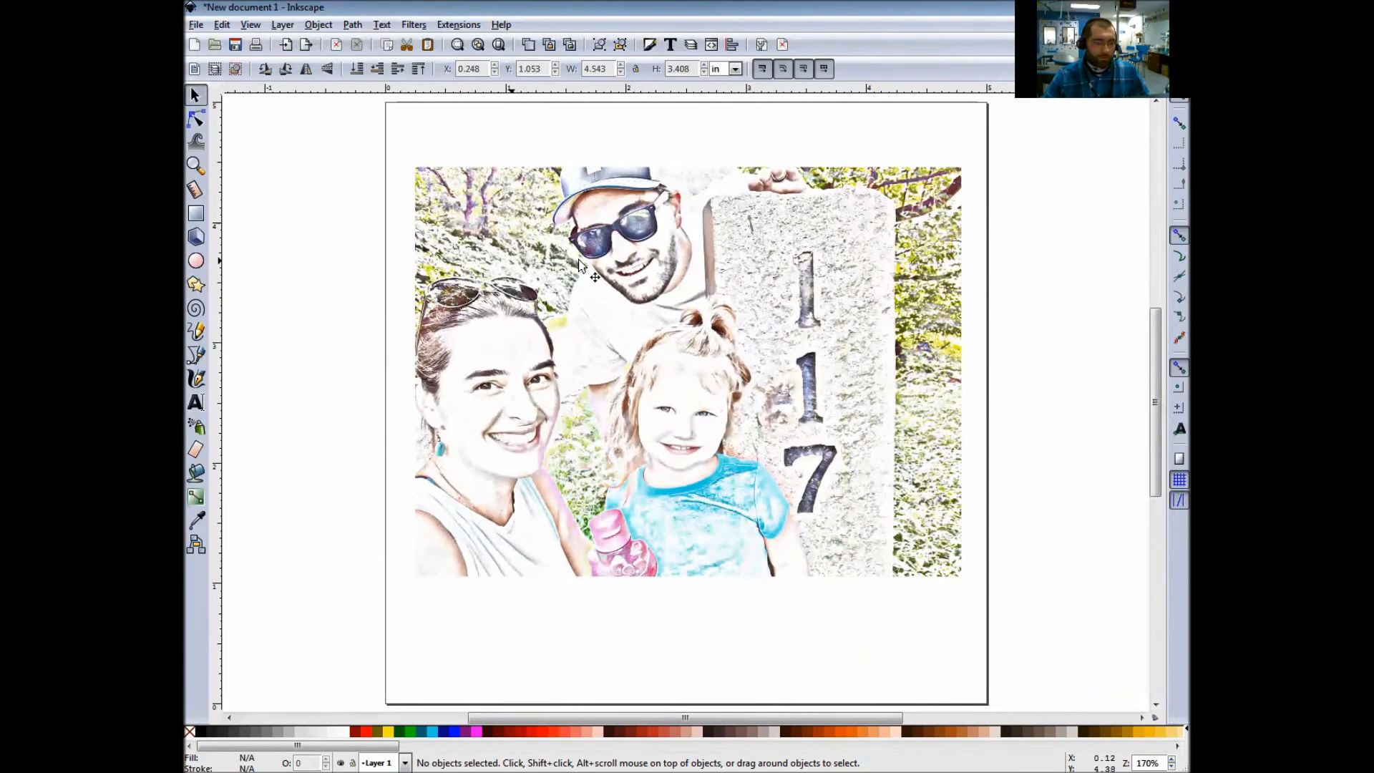
{"action": "left_click_drag", "start_coordinate": [583, 268], "coordinate": [579, 265]}
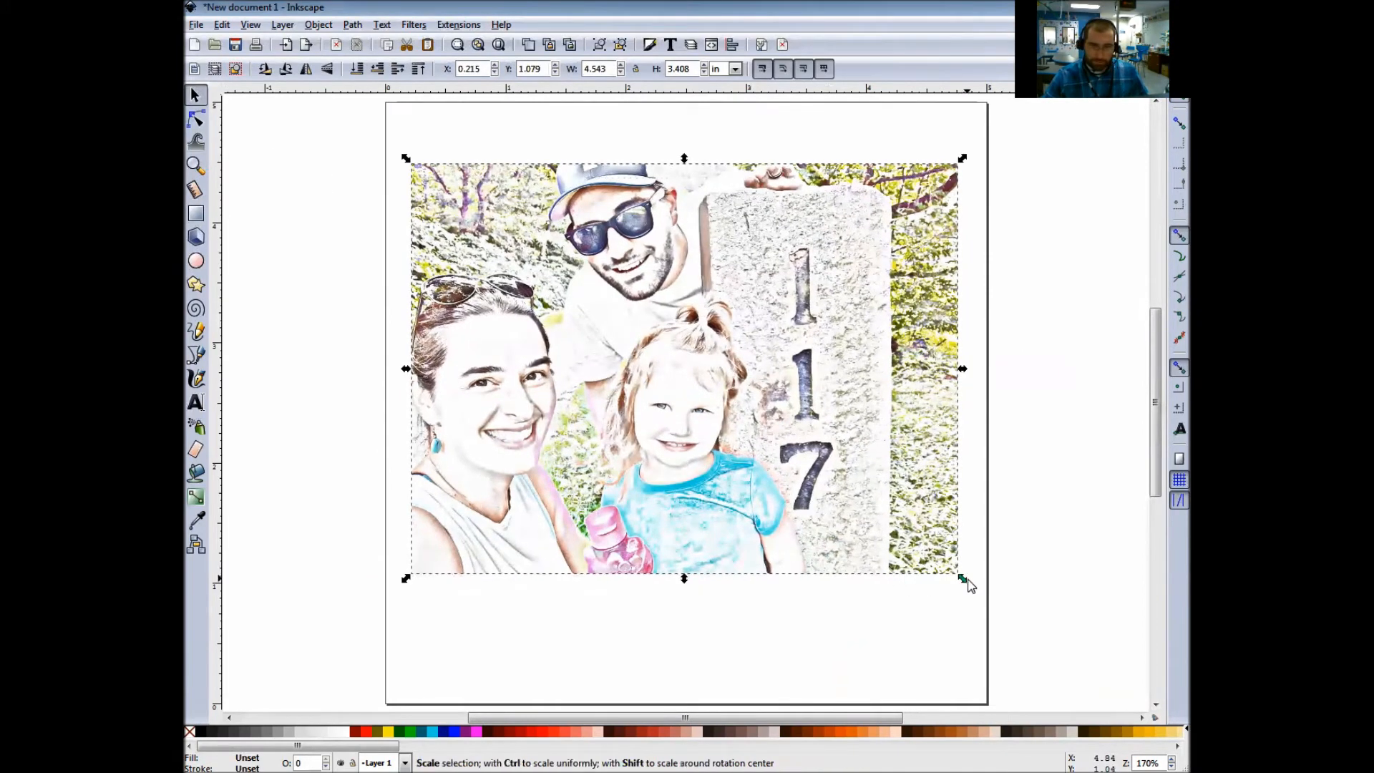
{"action": "left_click_drag", "start_coordinate": [962, 578], "coordinate": [924, 579]}
{"action": "left_click_drag", "start_coordinate": [703, 399], "coordinate": [701, 417]}
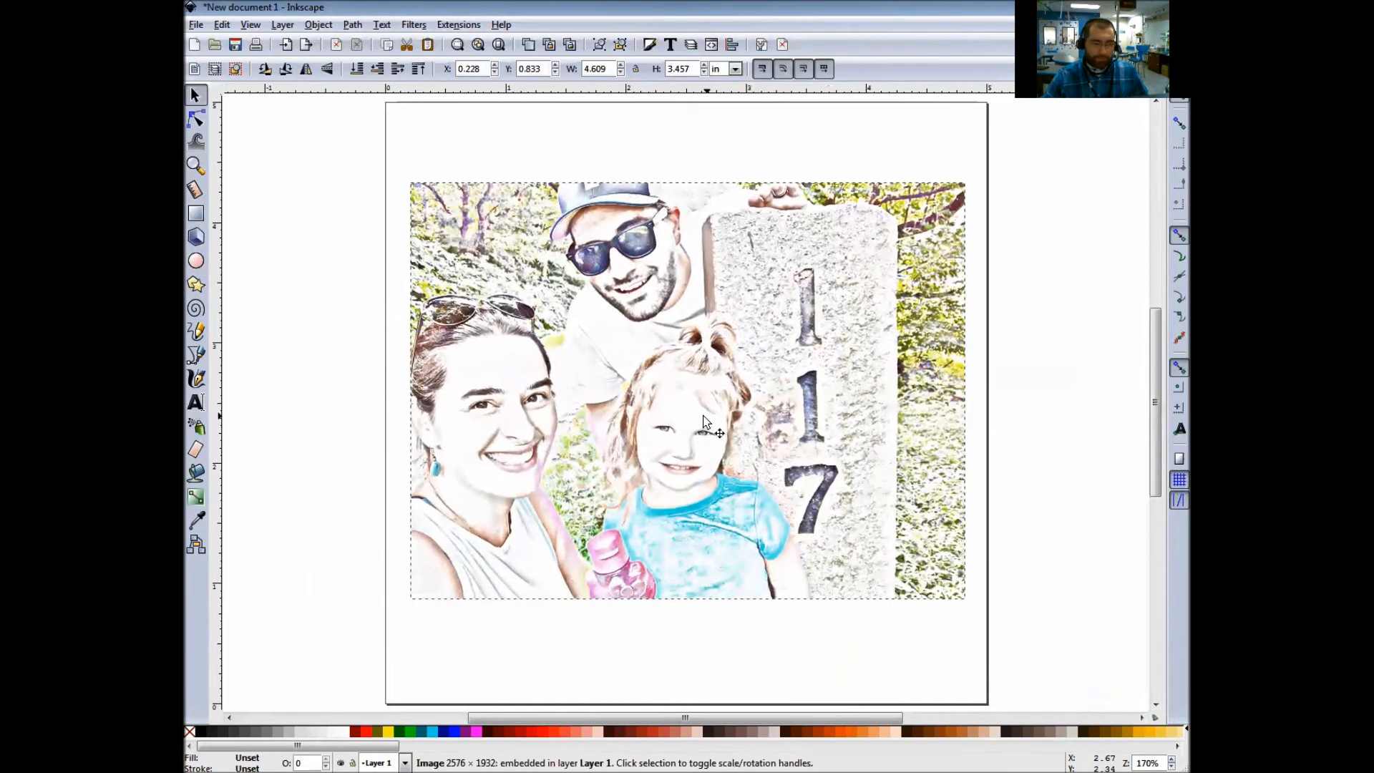
{"action": "left_click", "coordinate": [364, 360]}
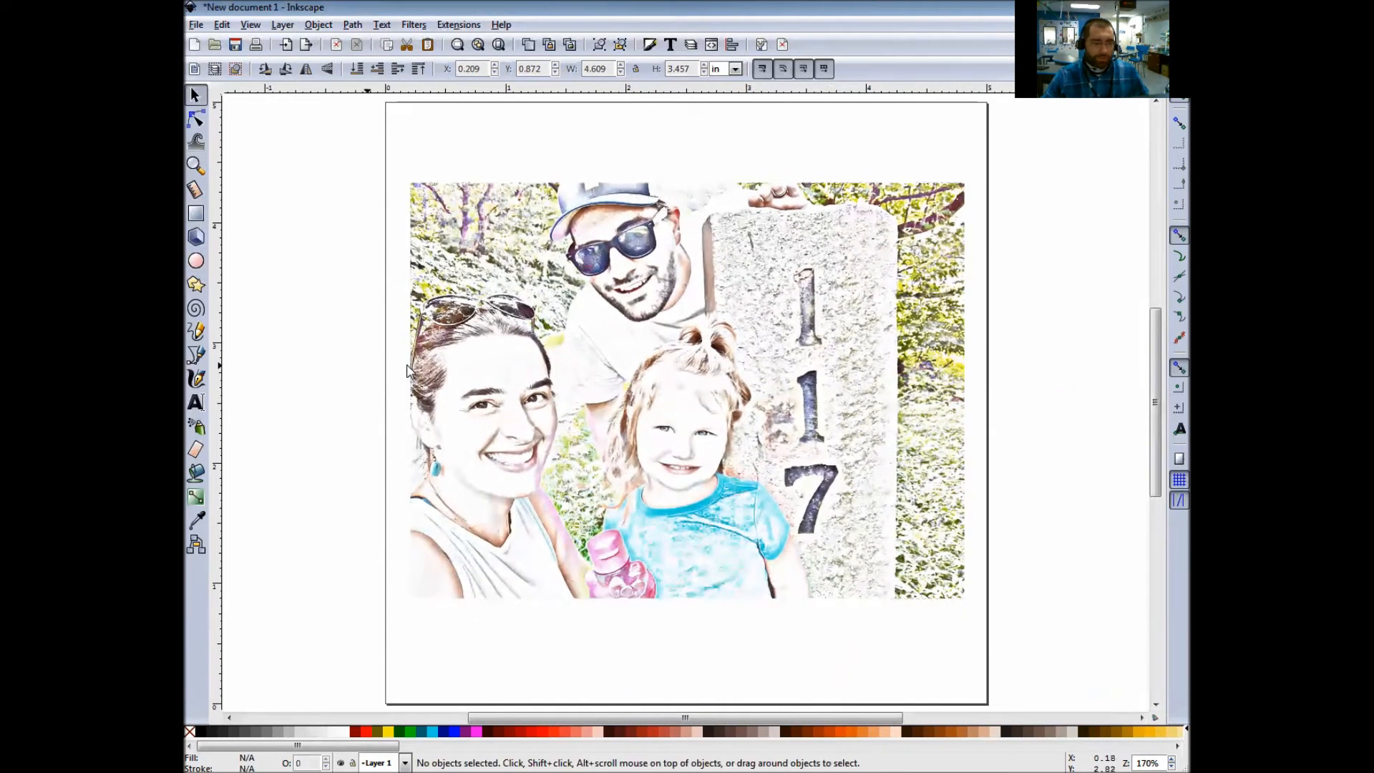
- Save the document as a Portable Document Format (*.pdf) file named "Laser"
{"action": "left_click", "coordinate": [196, 26]}
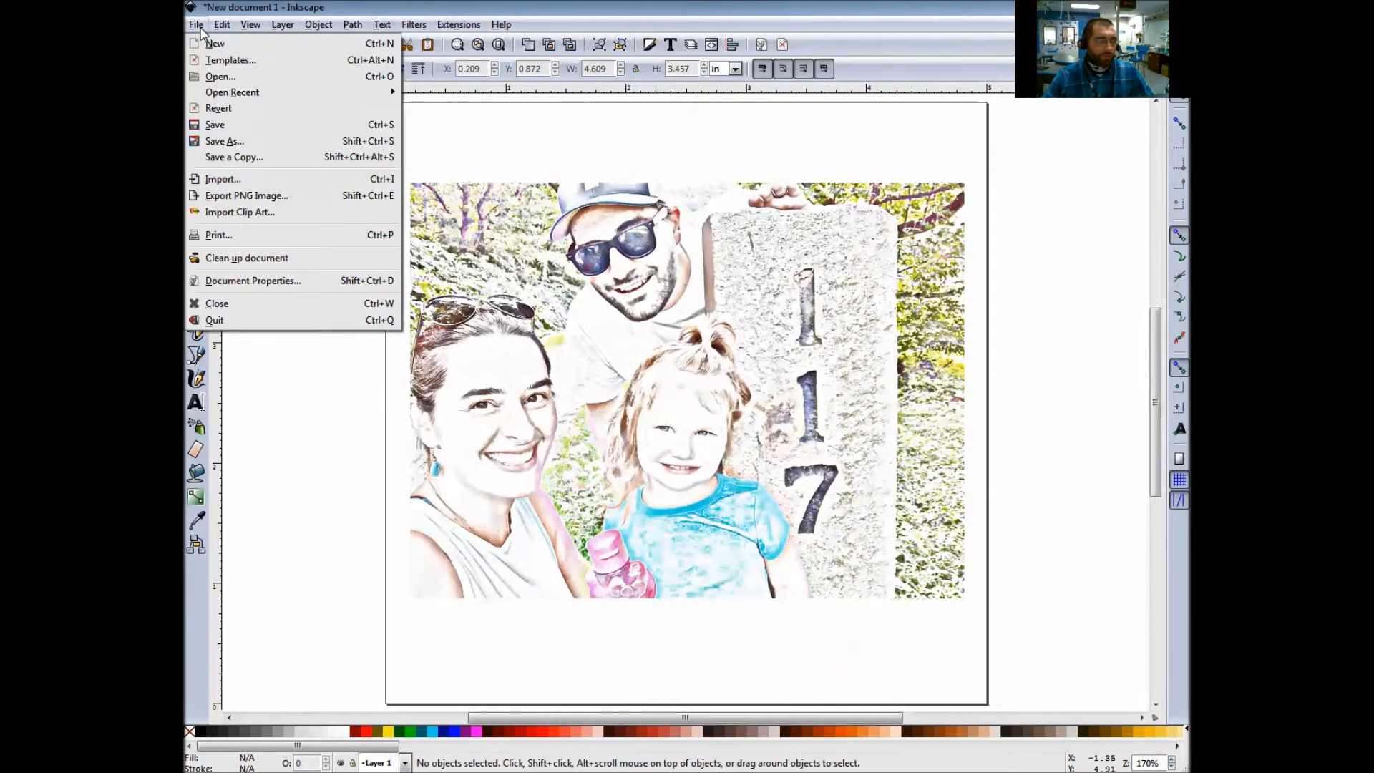
{"action": "left_click", "coordinate": [221, 143]}
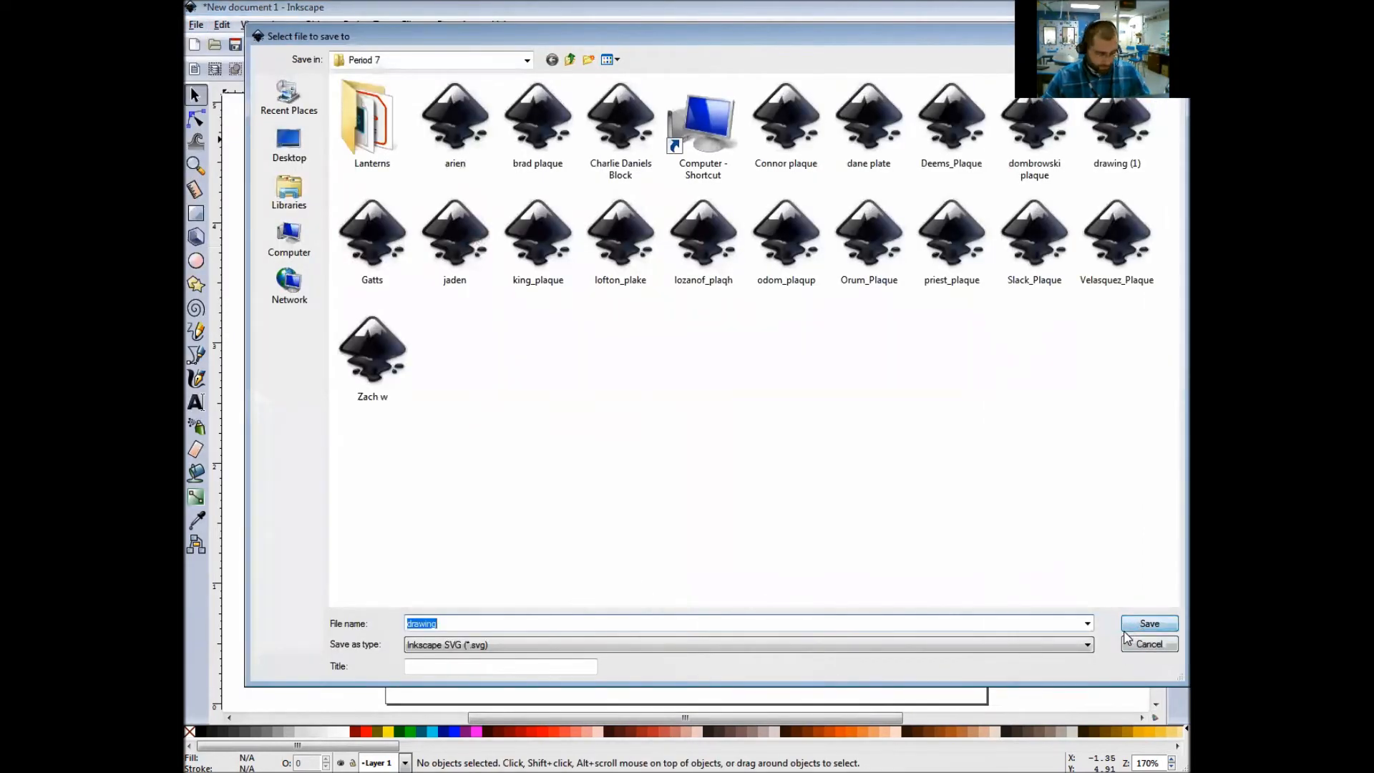
{"action": "left_click", "coordinate": [927, 646]}
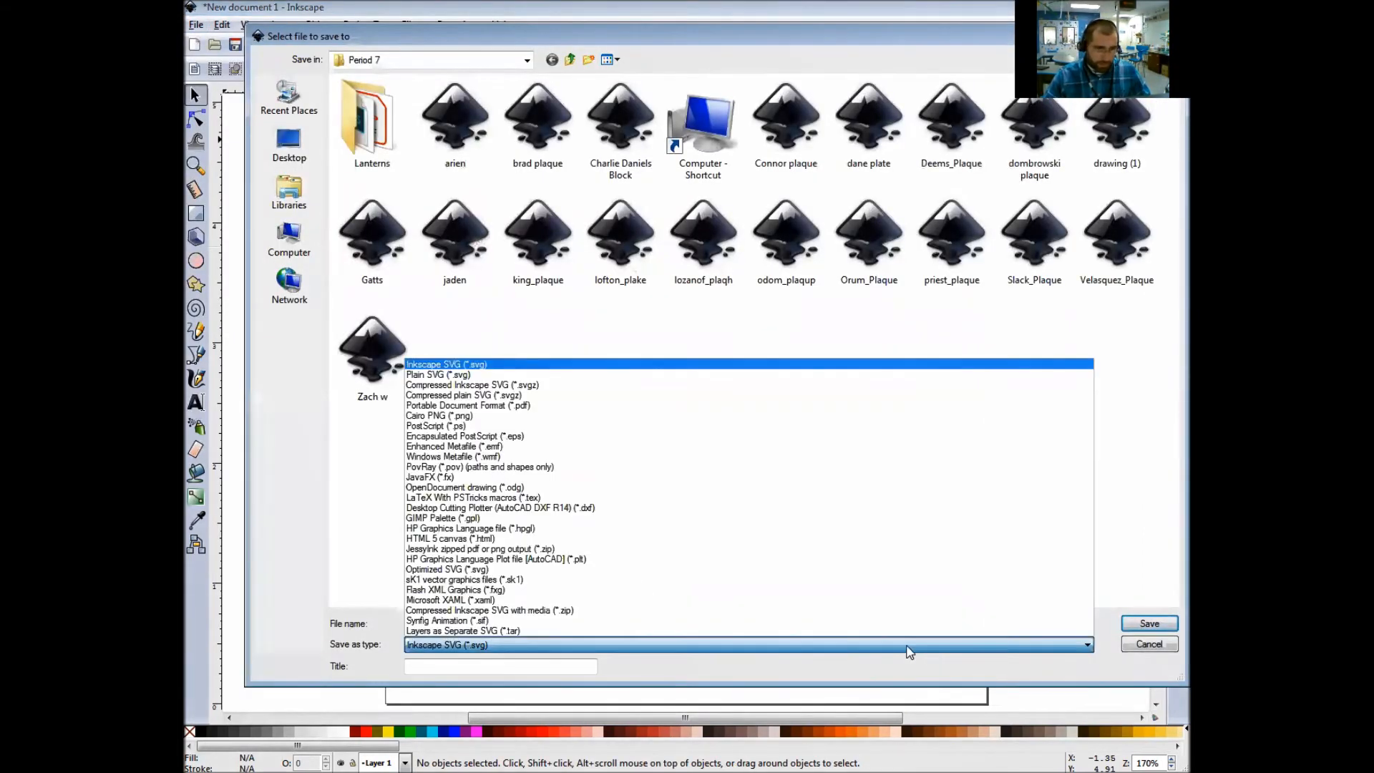
{"action": "left_click", "coordinate": [514, 406]}
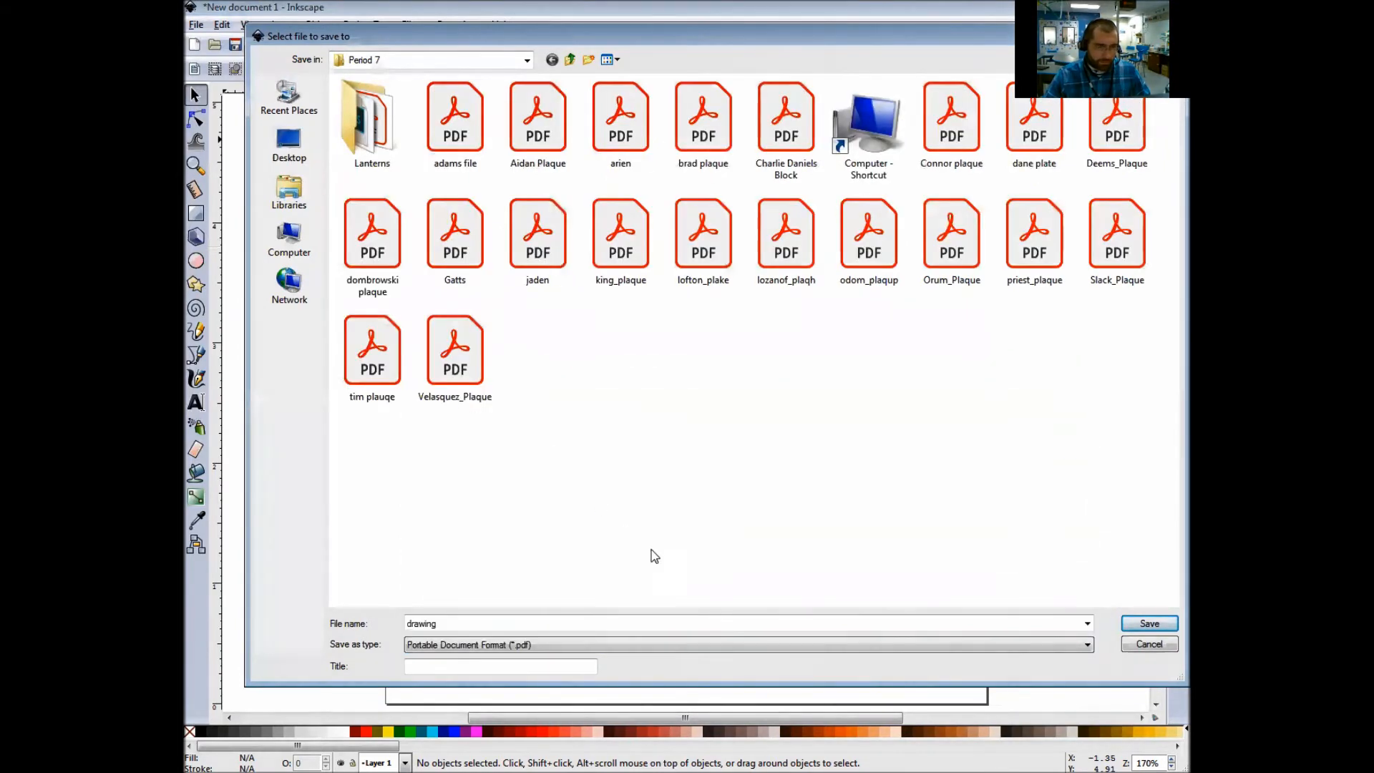
{"action": "double_click", "coordinate": [451, 623]}
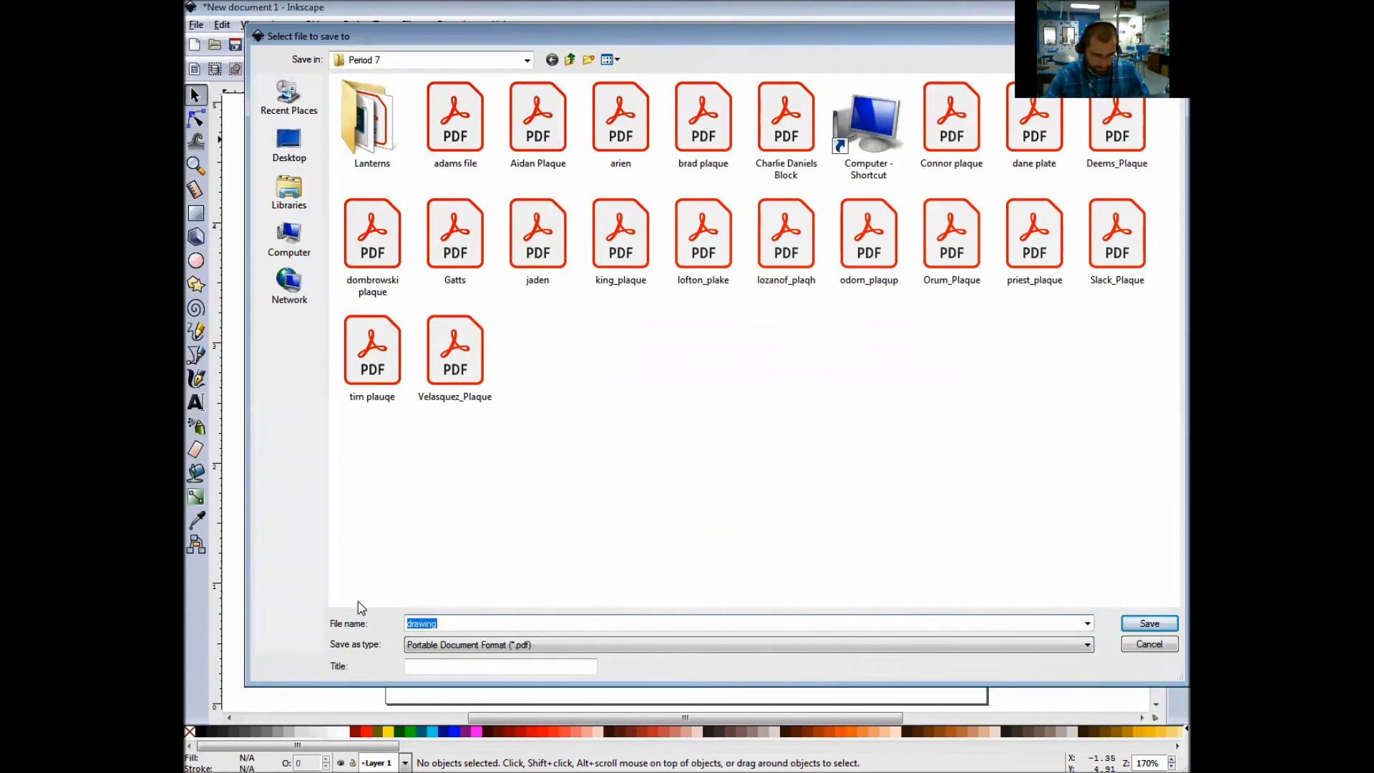
{"action": "type", "text": "Laser"}
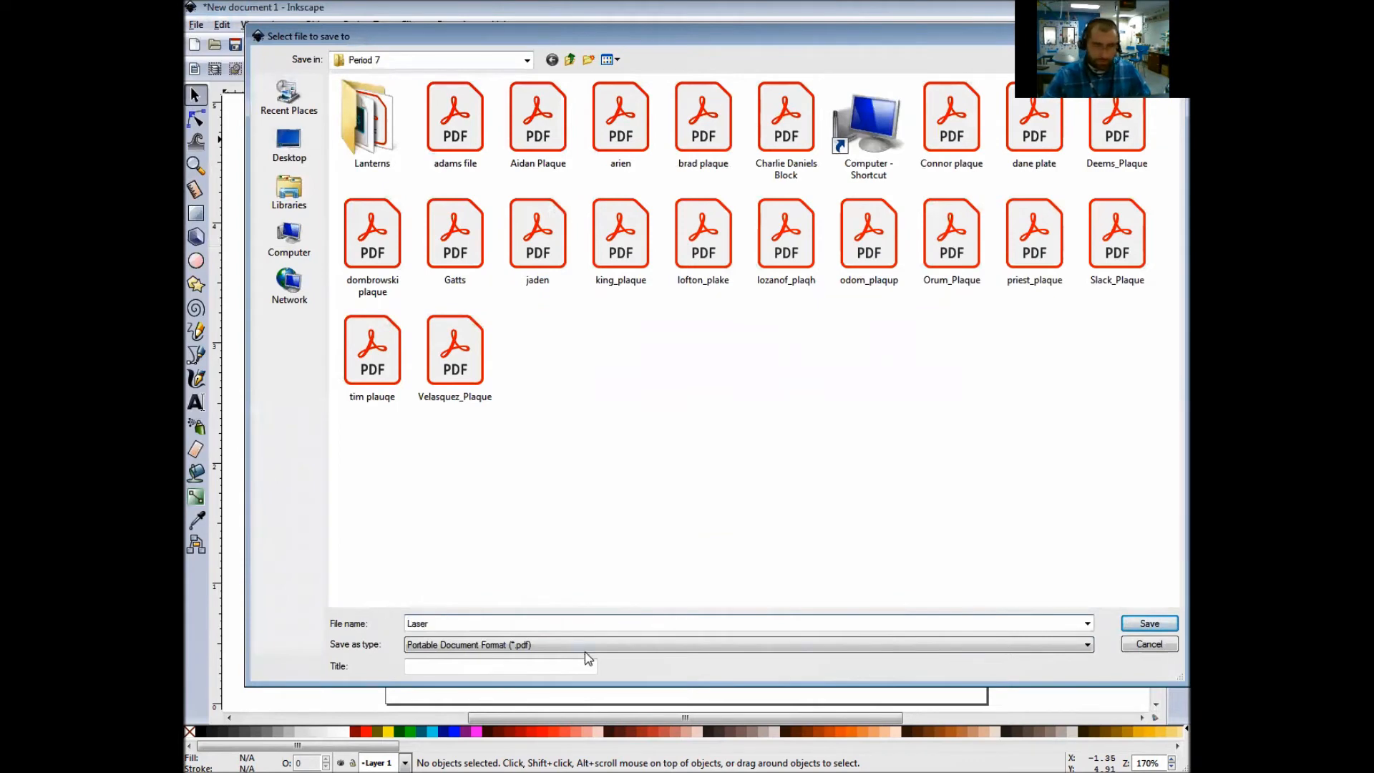
{"action": "left_click", "coordinate": [1143, 624]}
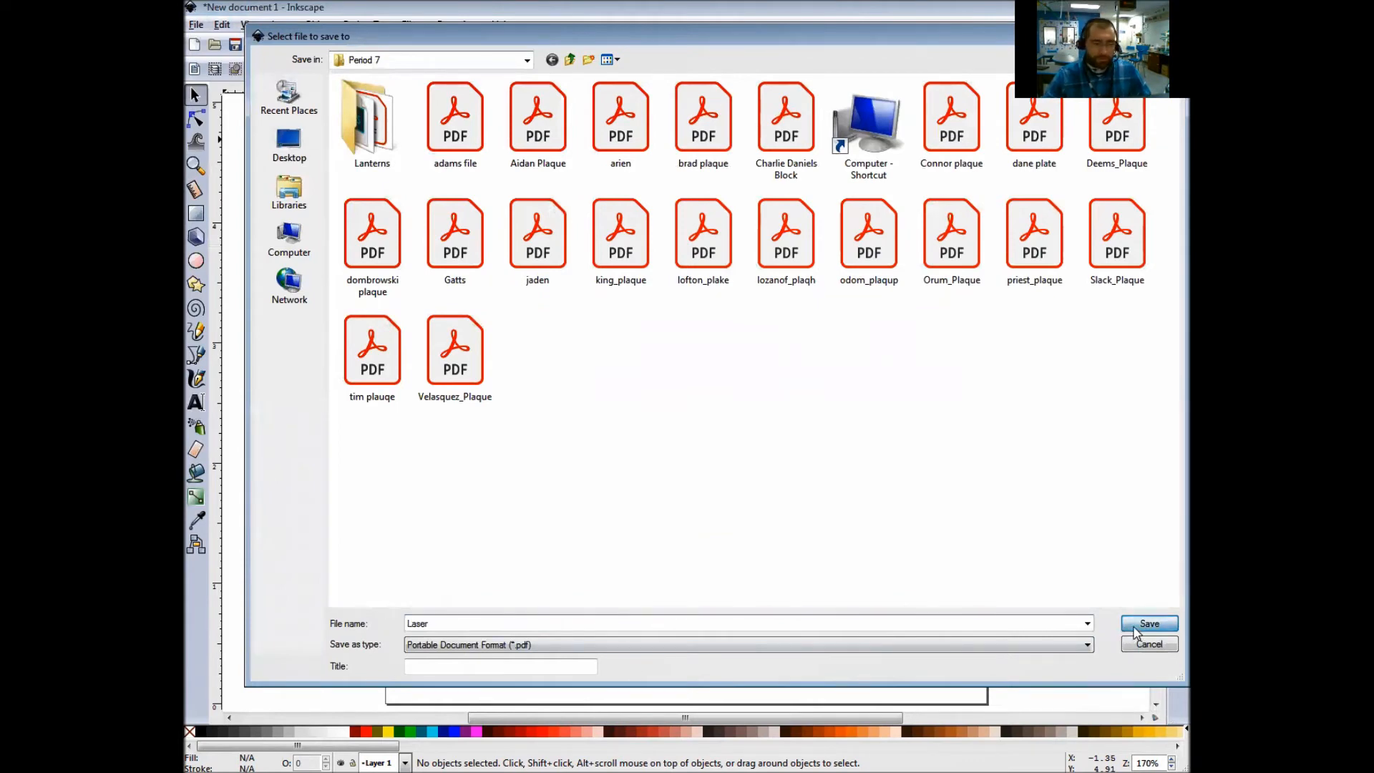
{"action": "left_click", "coordinate": [808, 516]}
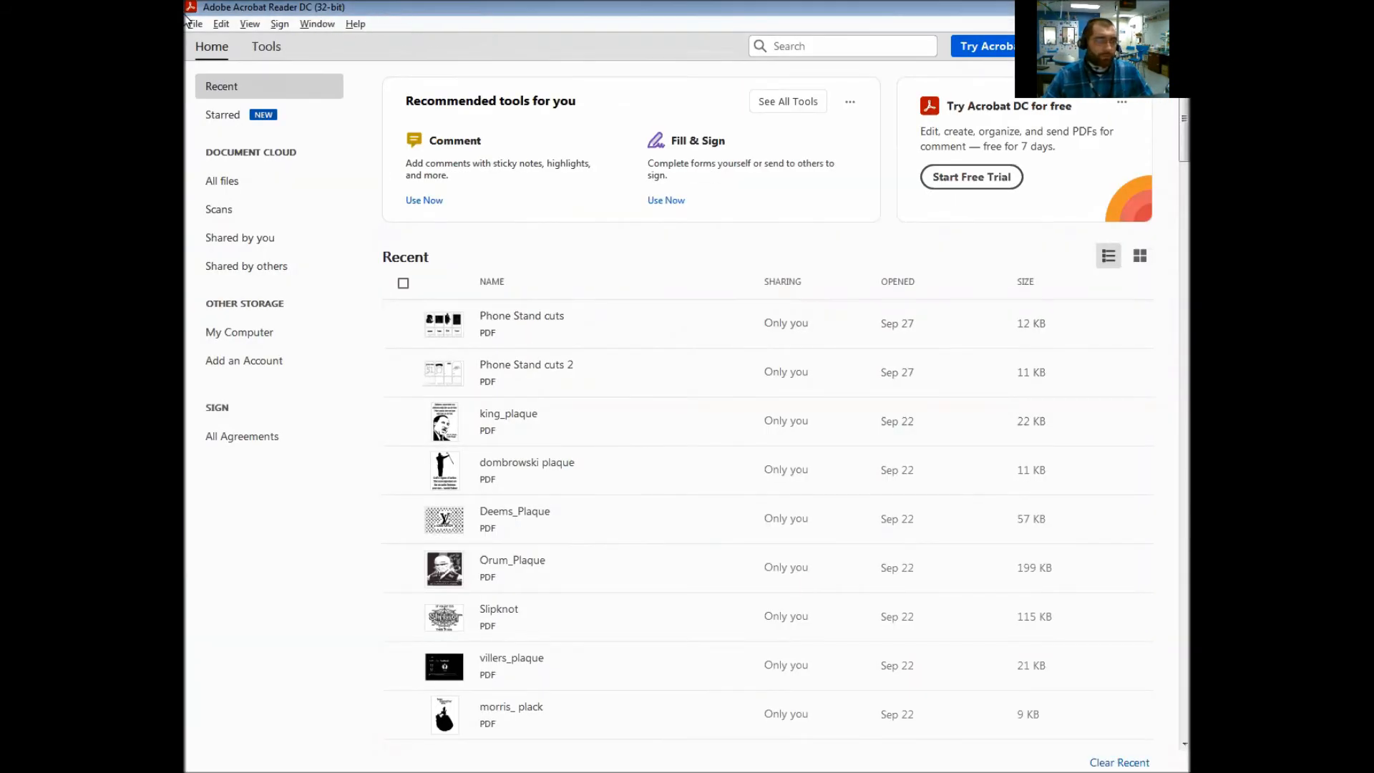
- In Adobe Acrobat Reader, open the Laser PDF from the Photos (2) folder and collapse the tools pane
{"action": "left_click", "coordinate": [193, 26]}
{"action": "left_click", "coordinate": [213, 49]}
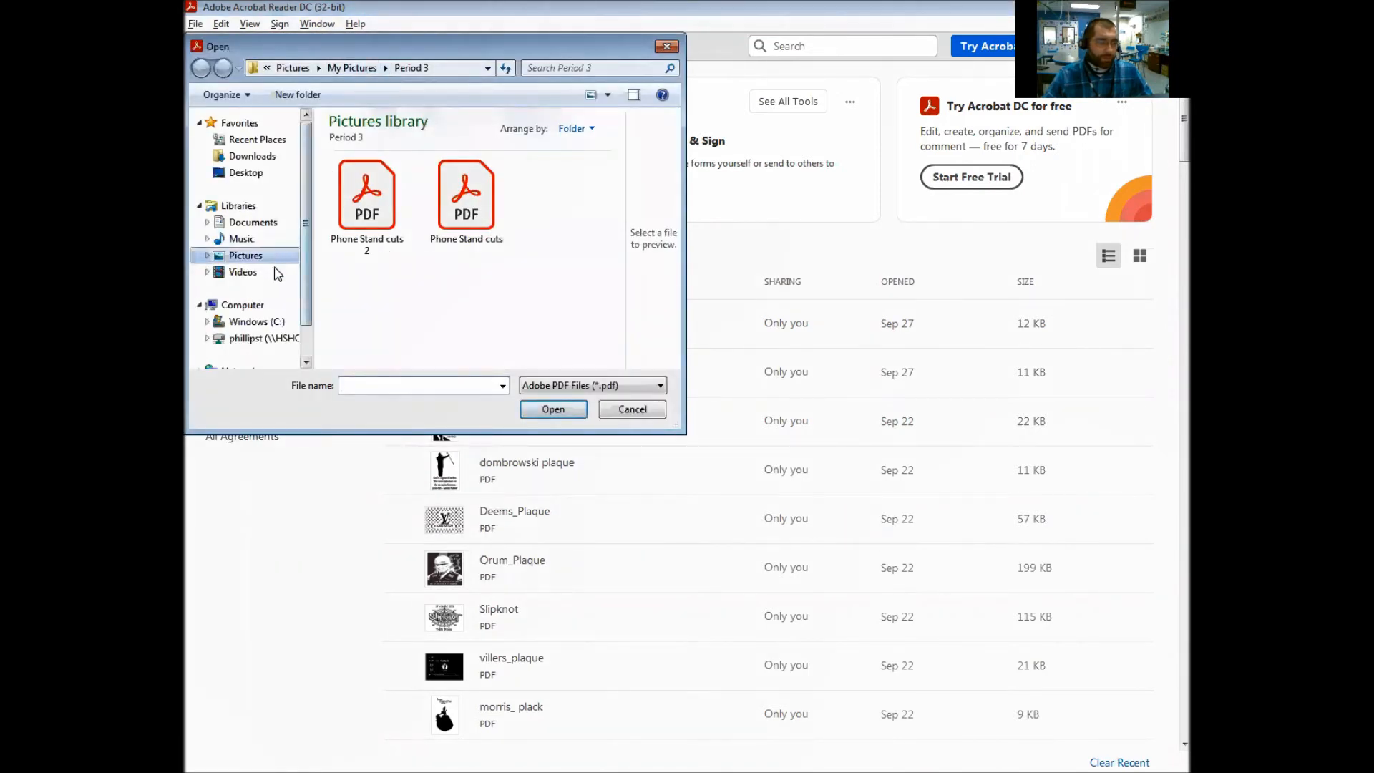
{"action": "left_click", "coordinate": [269, 338]}
{"action": "left_click", "coordinate": [465, 254]}
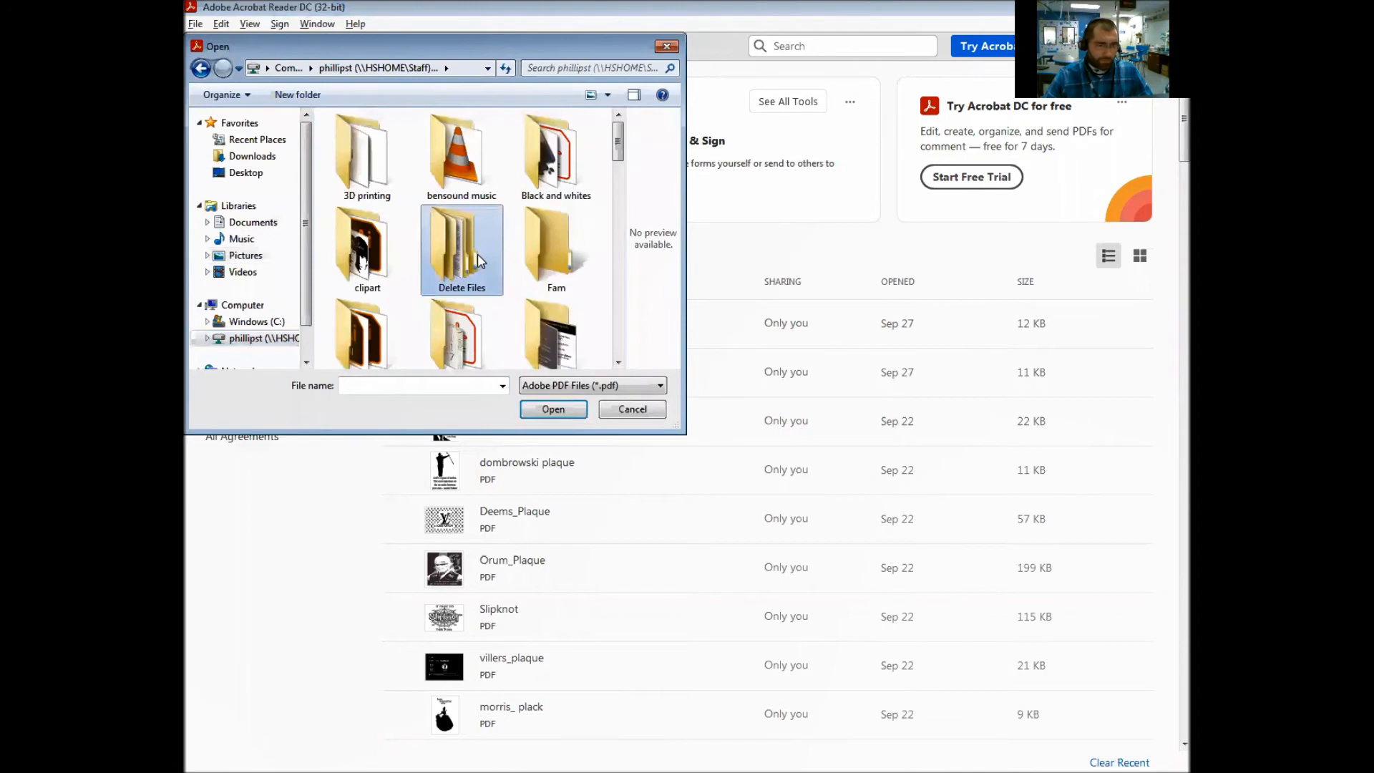
{"action": "scroll", "coordinate": [475, 259], "scroll_direction": "down", "scroll_amount": 2}
{"action": "double_click", "coordinate": [457, 236]}
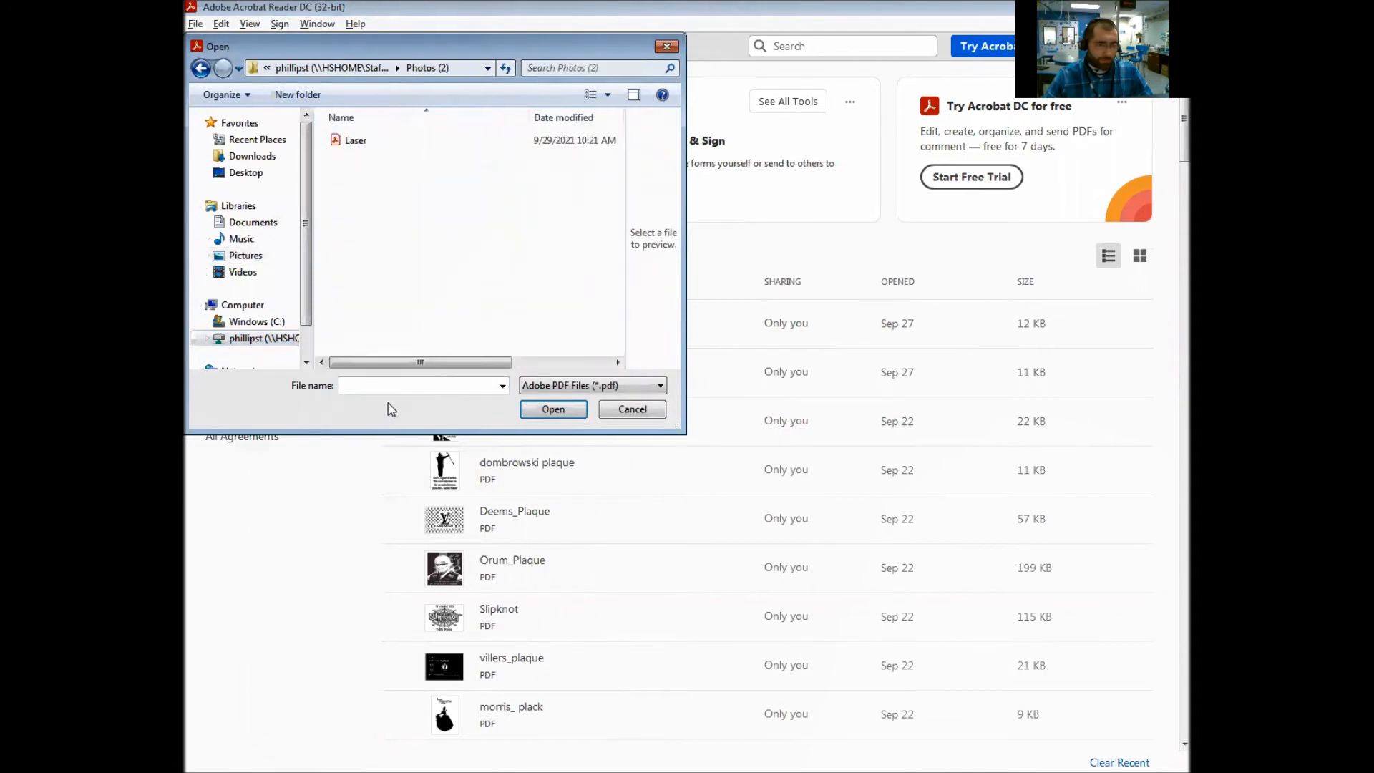
{"action": "left_click", "coordinate": [350, 144]}
{"action": "left_click", "coordinate": [552, 410]}
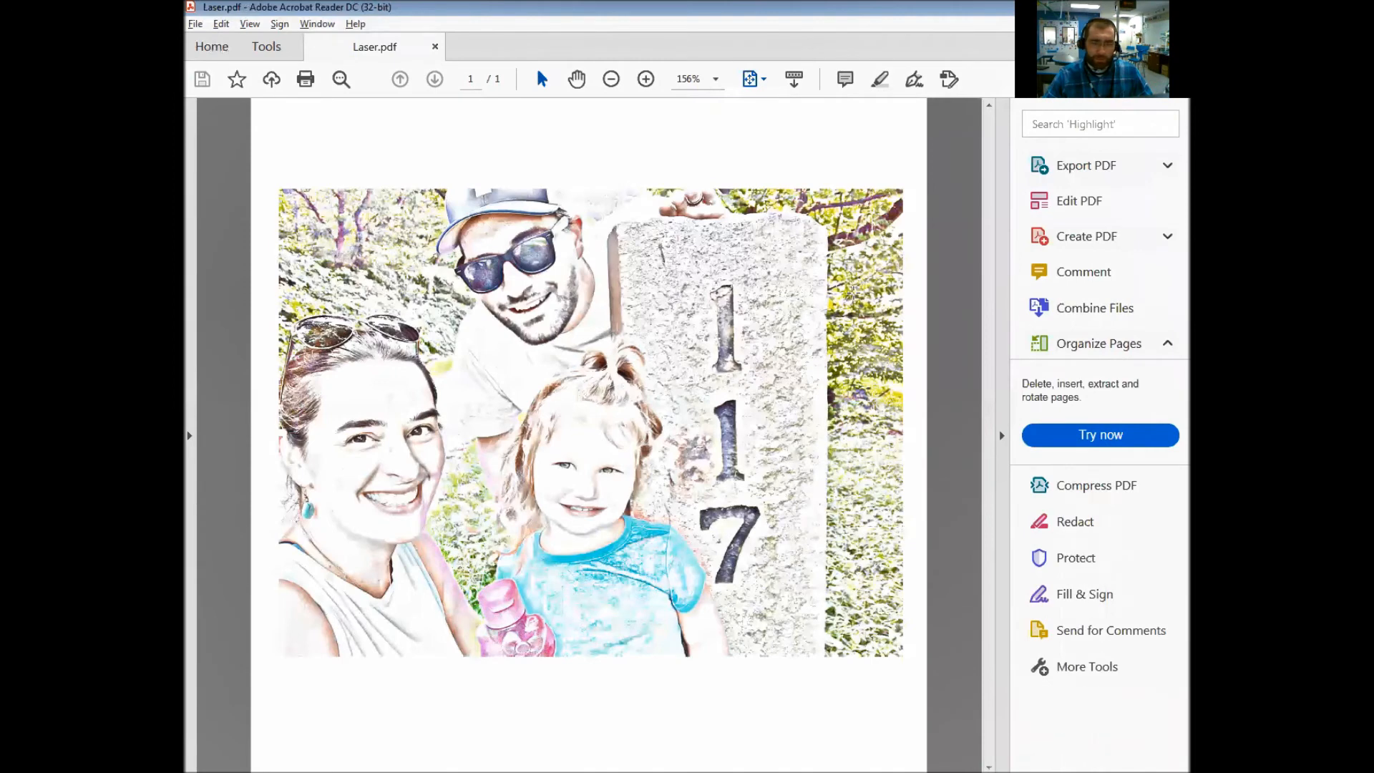
{"action": "left_click", "coordinate": [1003, 438]}
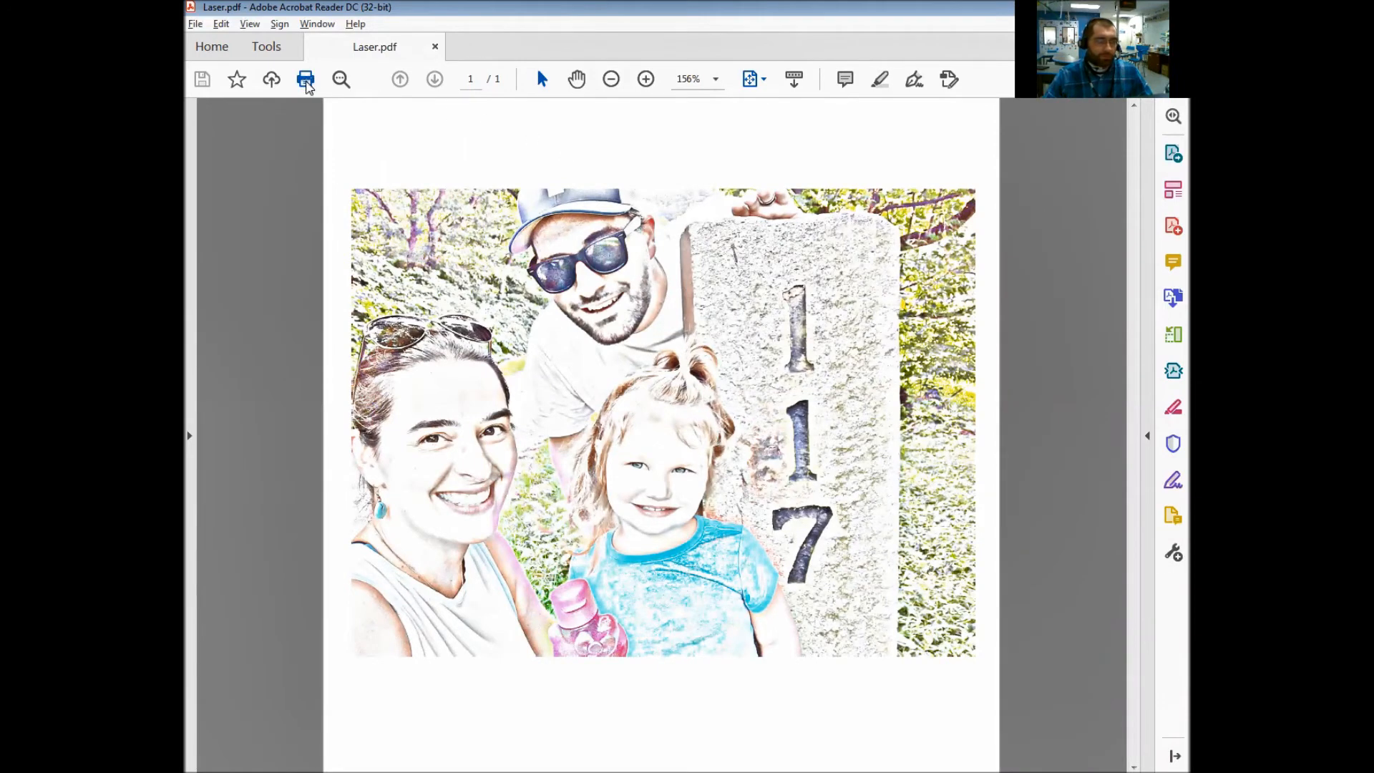
- Start printing the PDF with the Epilog Helix printer and choose the Raster job type in its properties
{"action": "left_click", "coordinate": [306, 80]}
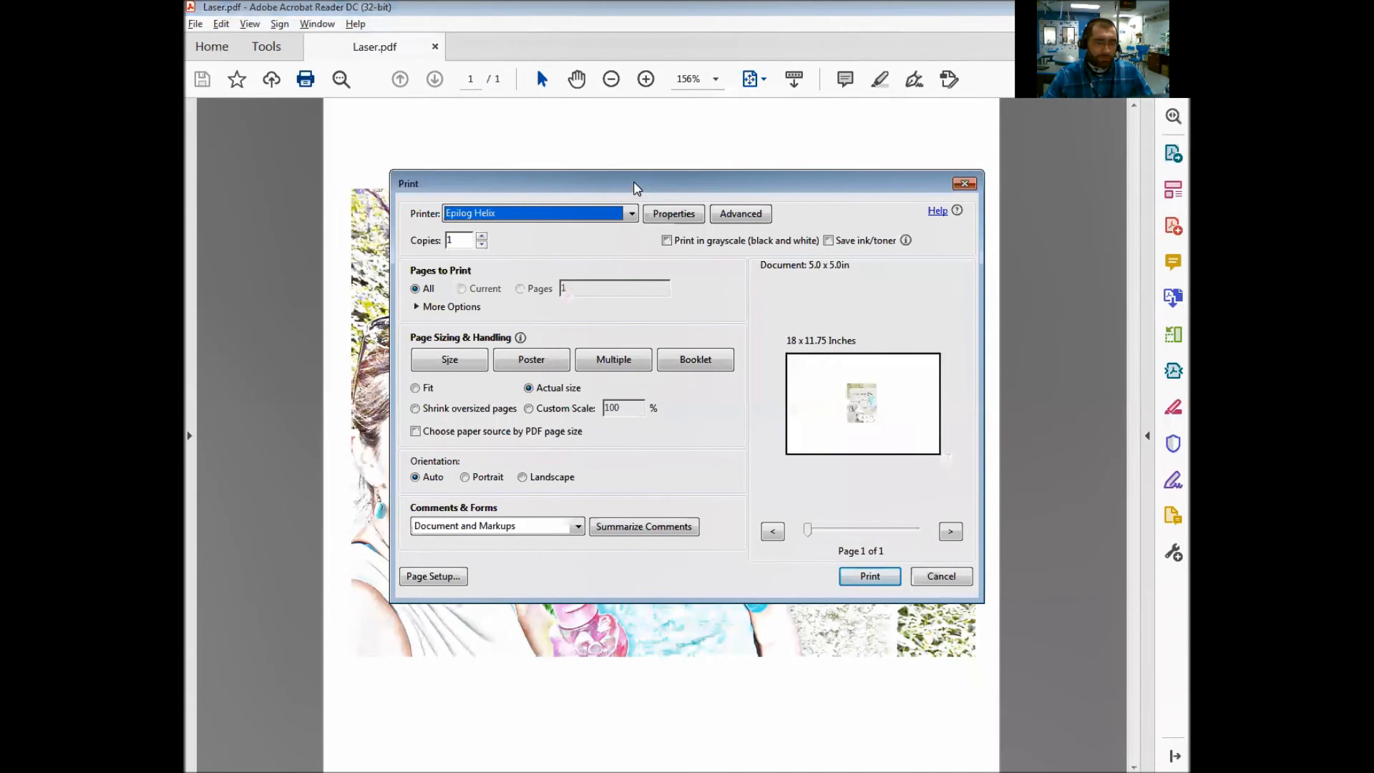
{"action": "left_click_drag", "start_coordinate": [636, 187], "coordinate": [633, 154]}
{"action": "left_click", "coordinate": [608, 179]}
{"action": "left_click", "coordinate": [586, 212]}
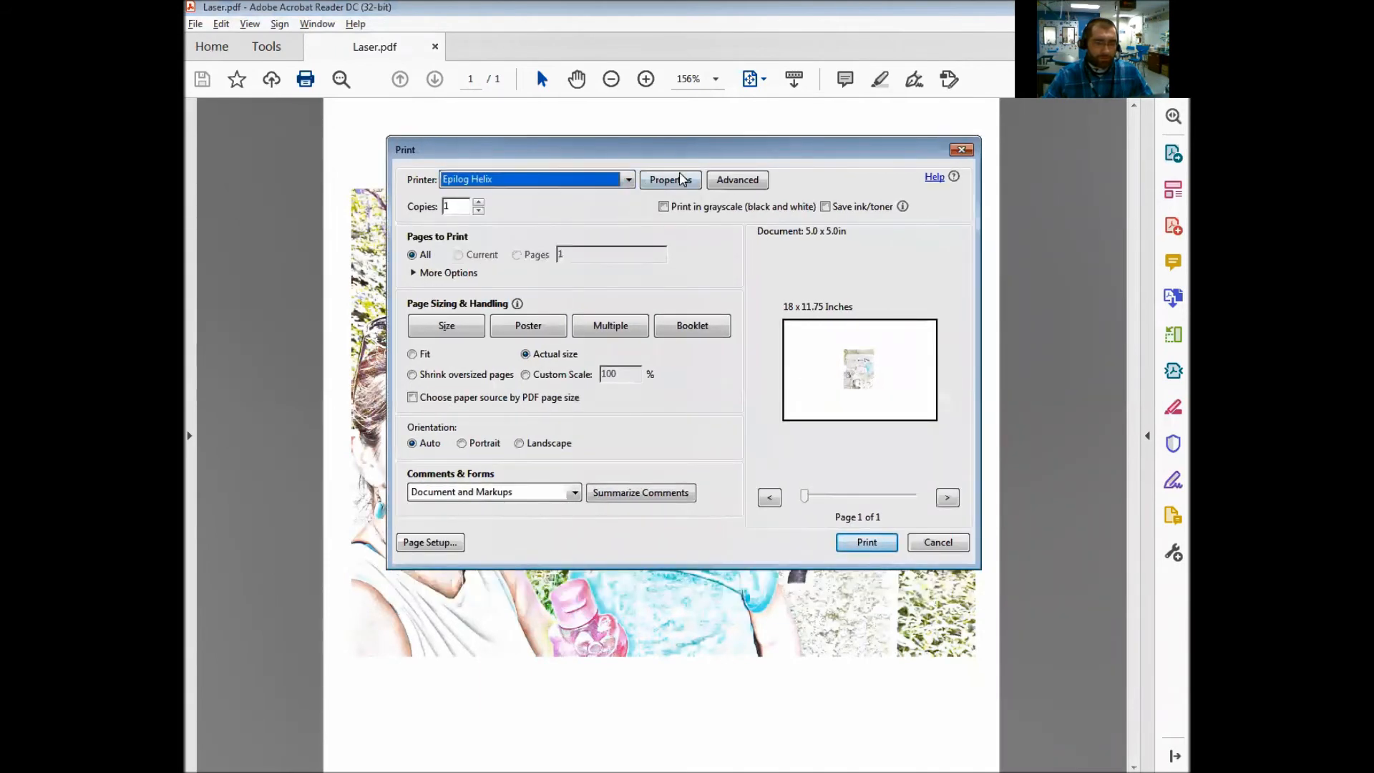
{"action": "left_click", "coordinate": [674, 185]}
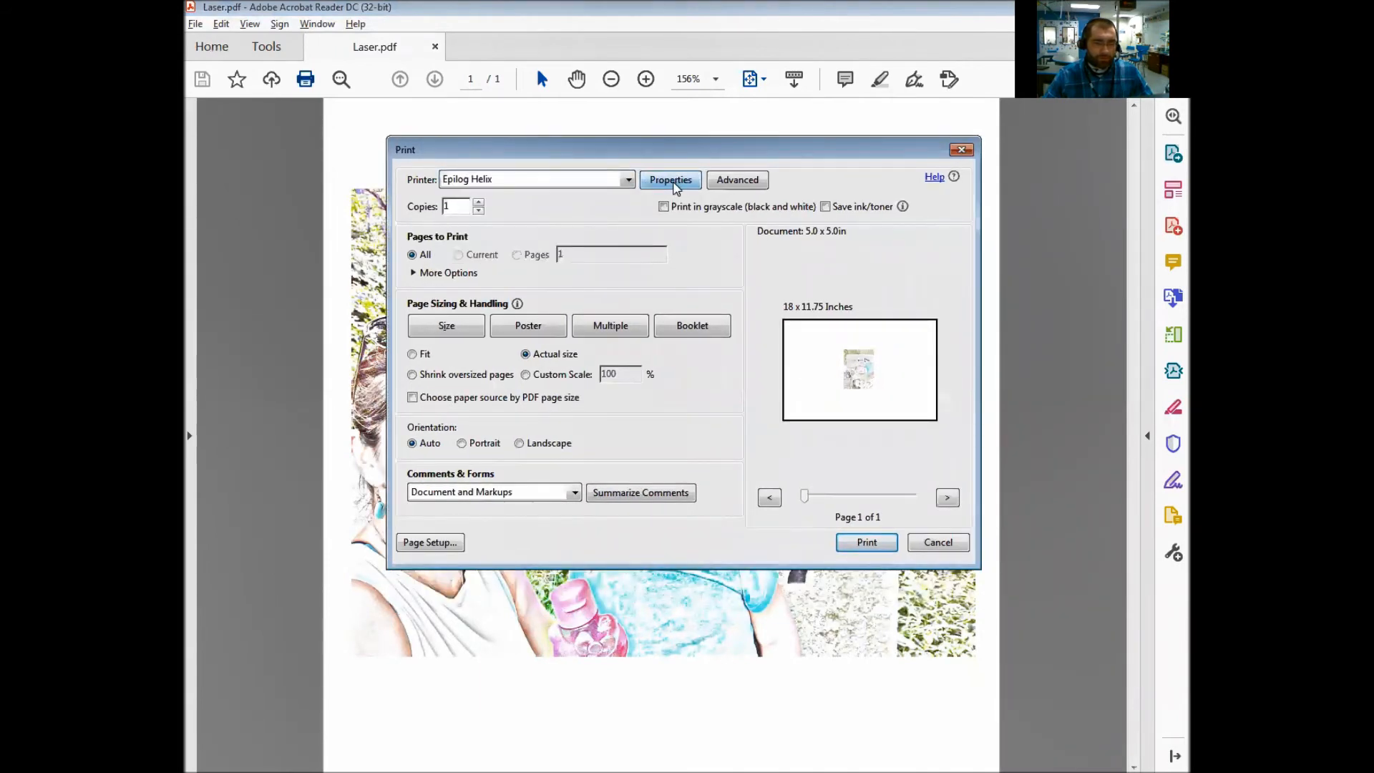
{"action": "left_click", "coordinate": [578, 288]}
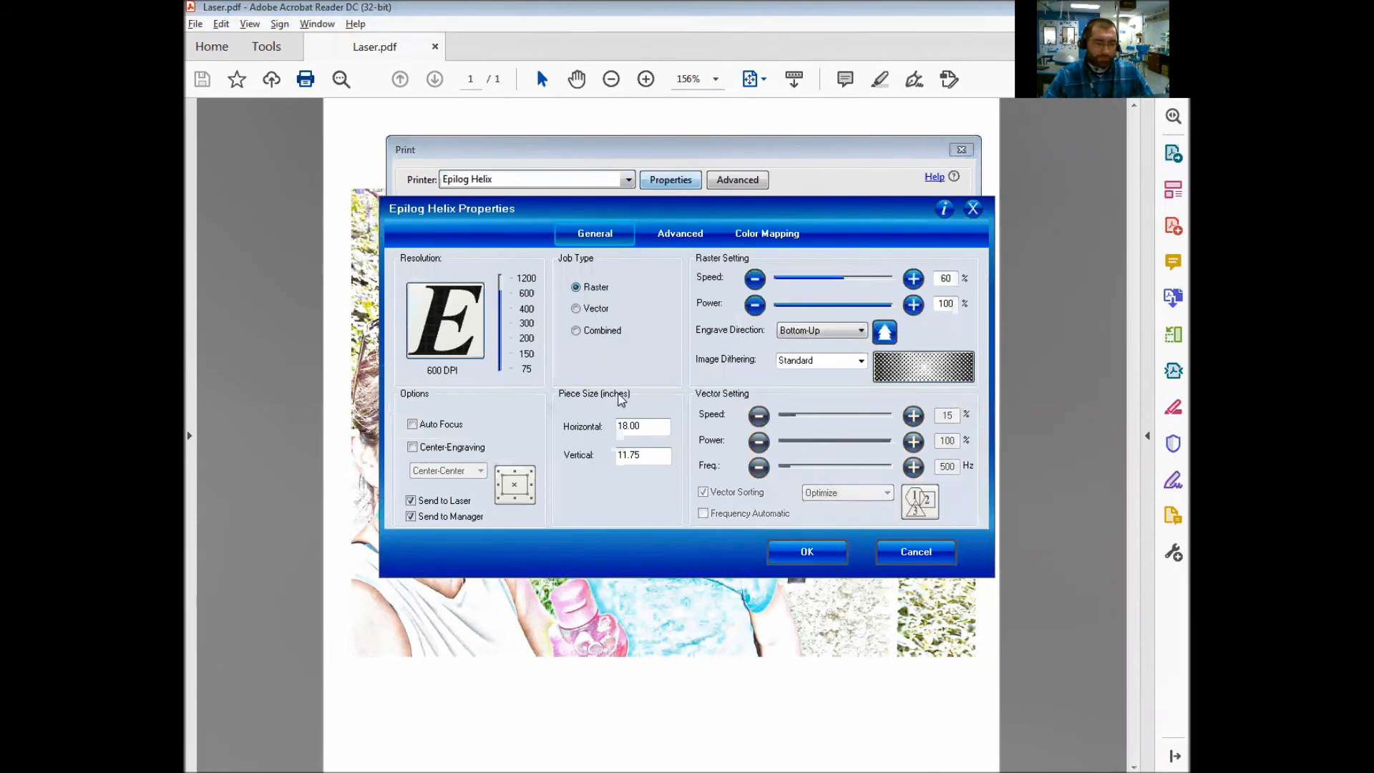
- Set the piece size to 5 inches horizontal and 5 inches vertical, and send the print job
{"action": "left_click_drag", "start_coordinate": [649, 425], "coordinate": [554, 421]}
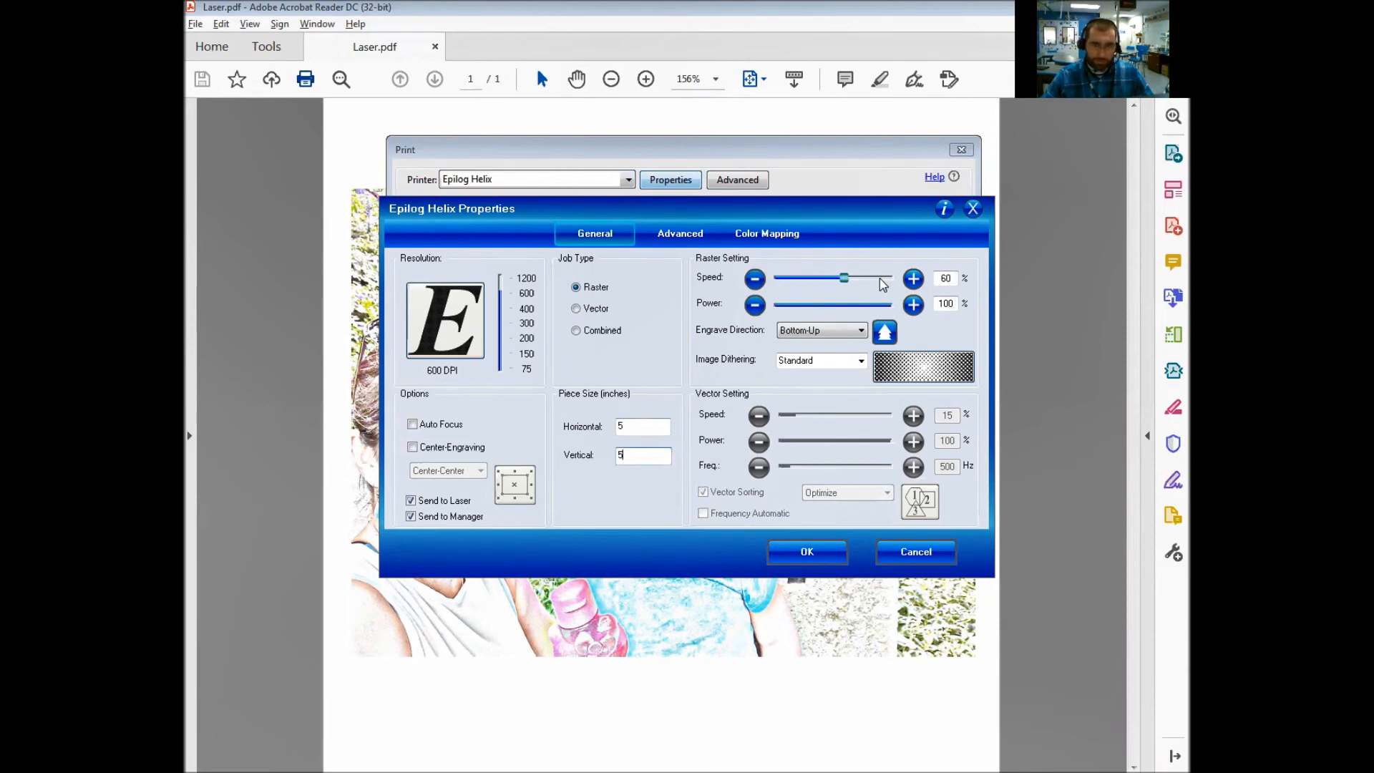
{"action": "left_click", "coordinate": [816, 556]}
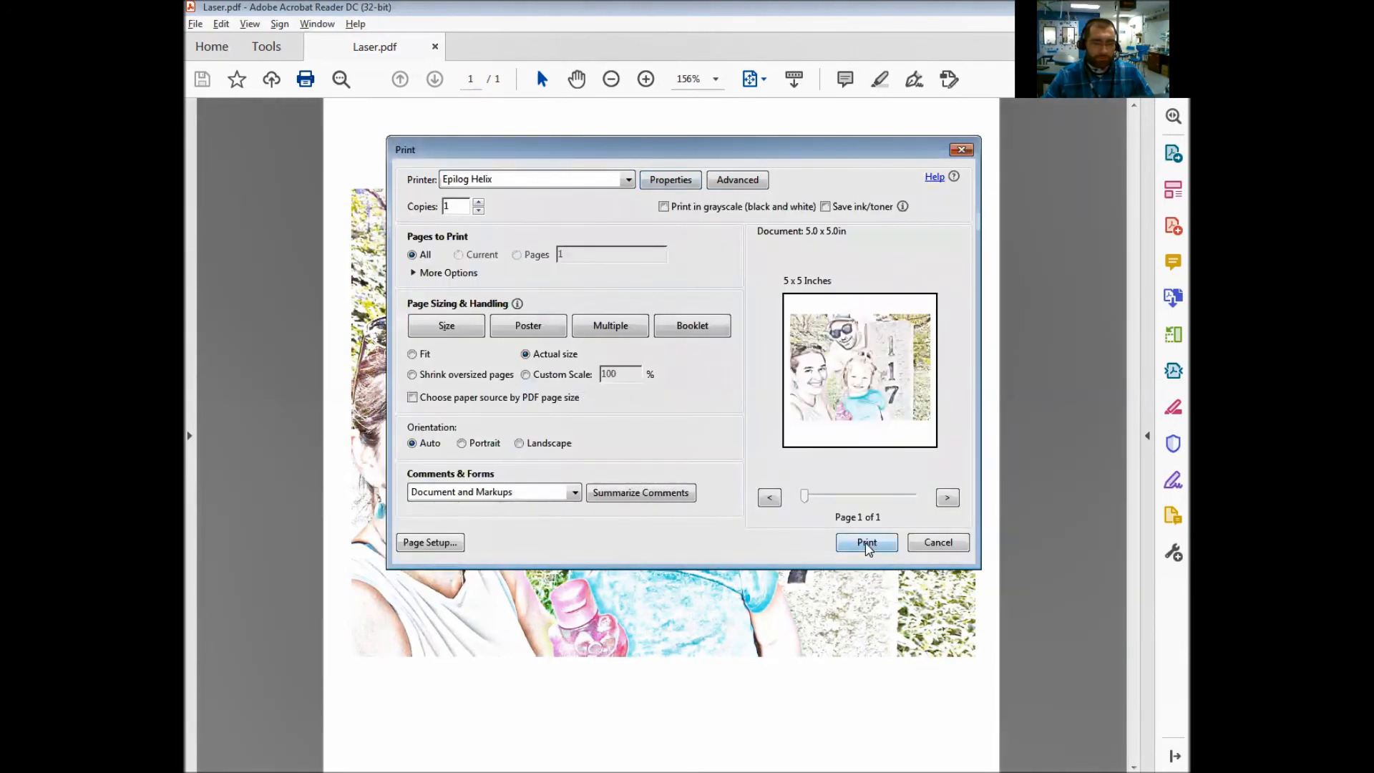
{"action": "left_click", "coordinate": [868, 548]}
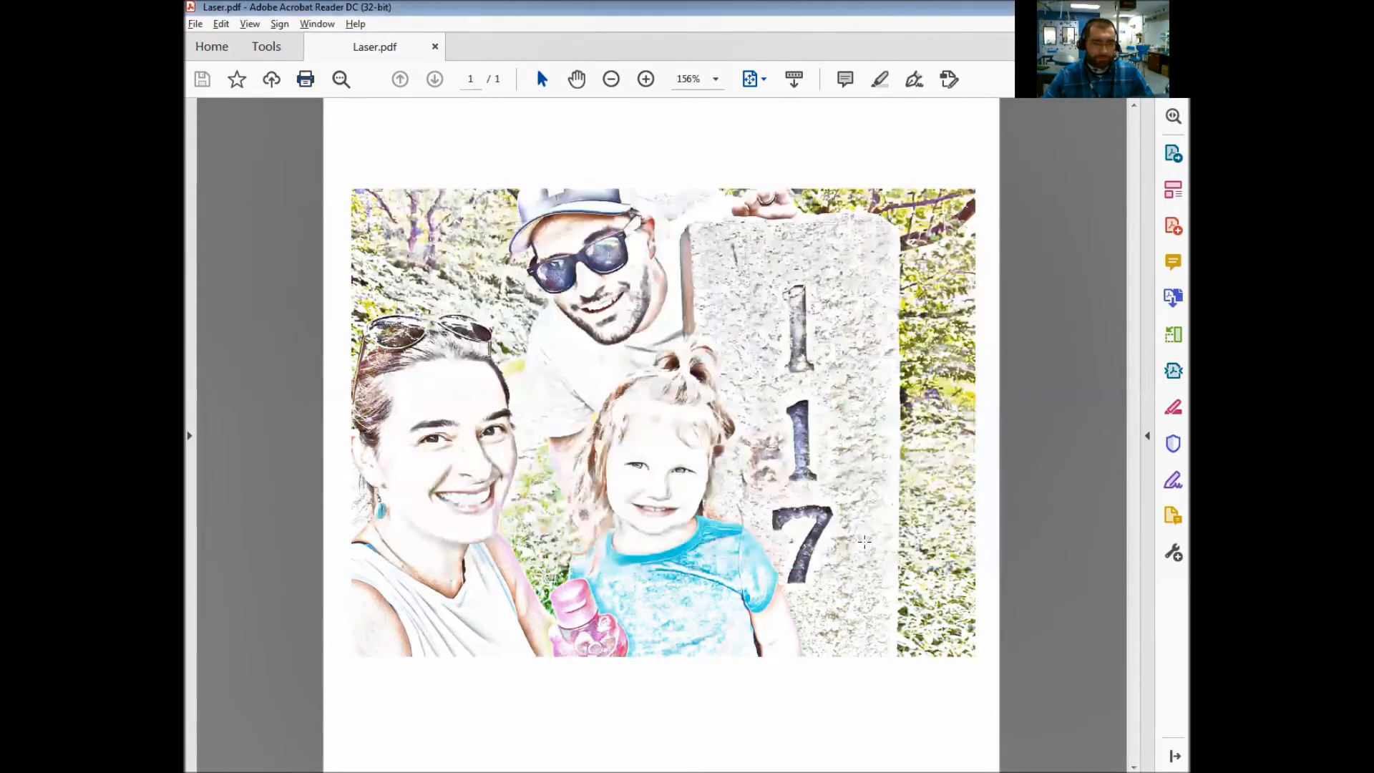